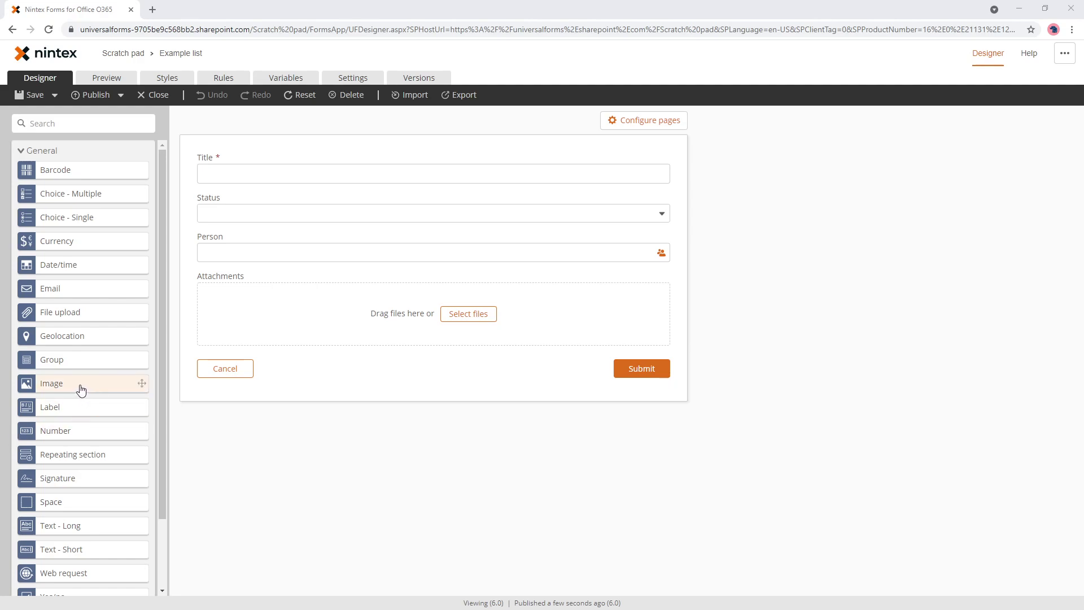
# - Place a new Label control directly beneath the Title field
pyautogui.moveTo(85, 405); pyautogui.dragTo(389, 201)
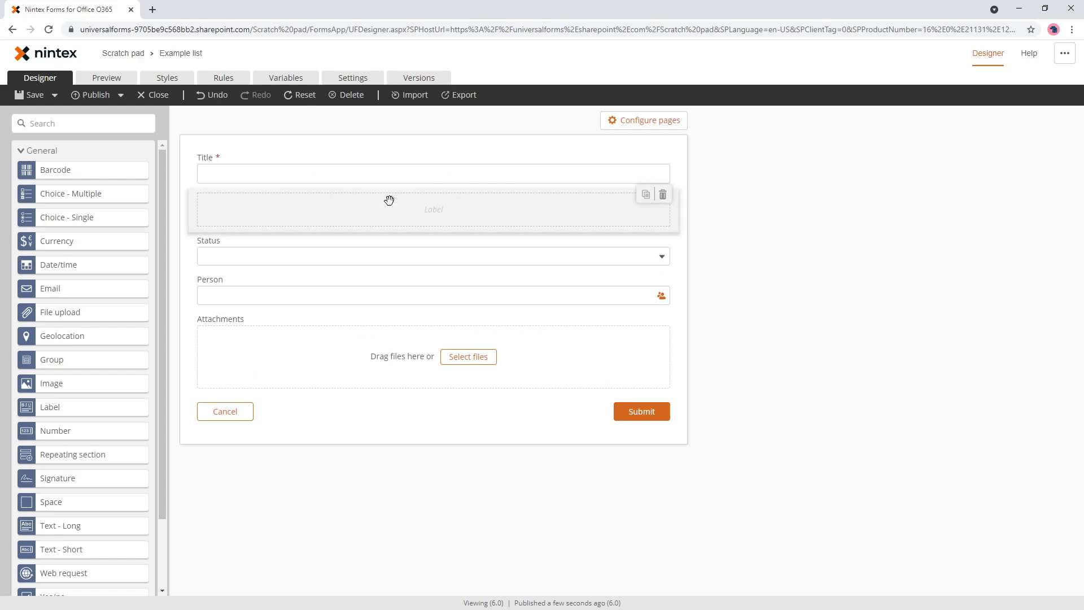
pyautogui.click(378, 208)
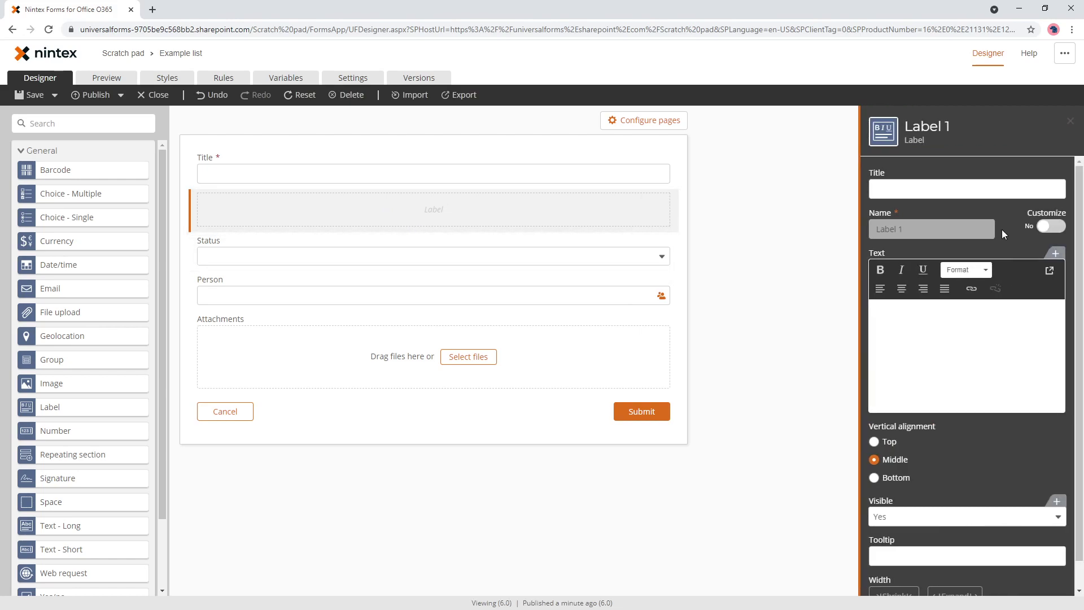
pyautogui.click(967, 191)
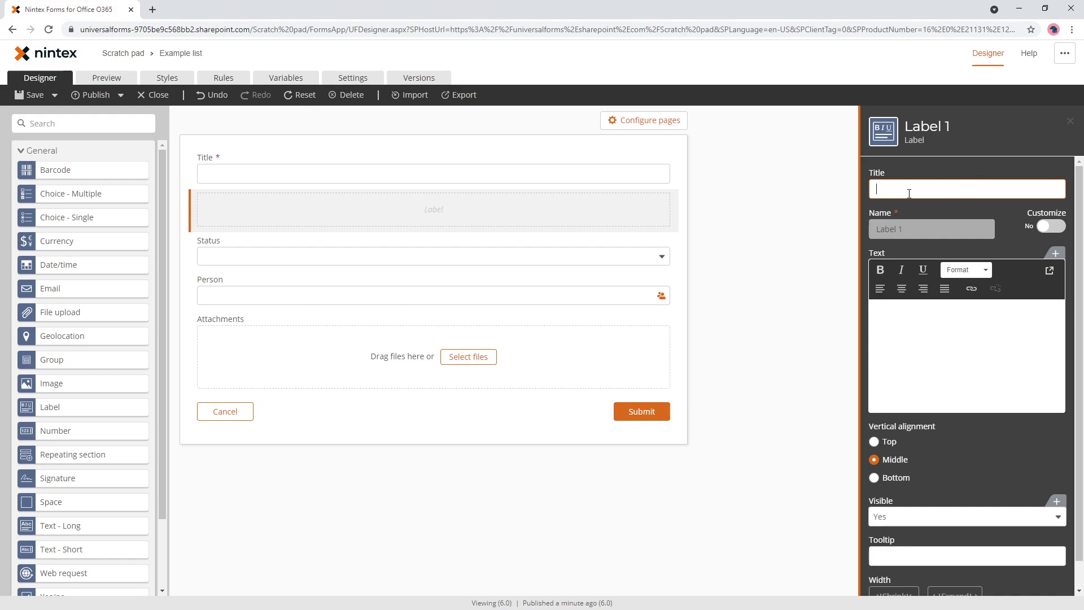
# - Set the label's title to 'Calculated value' and begin editing its text
pyautogui.write('Cac')
pyautogui.press('BackSpace')
pyautogui.write('lculated vca')
pyautogui.press('BackSpace')
pyautogui.press('BackSpace')
pyautogui.write('alue')
pyautogui.click(453, 149)
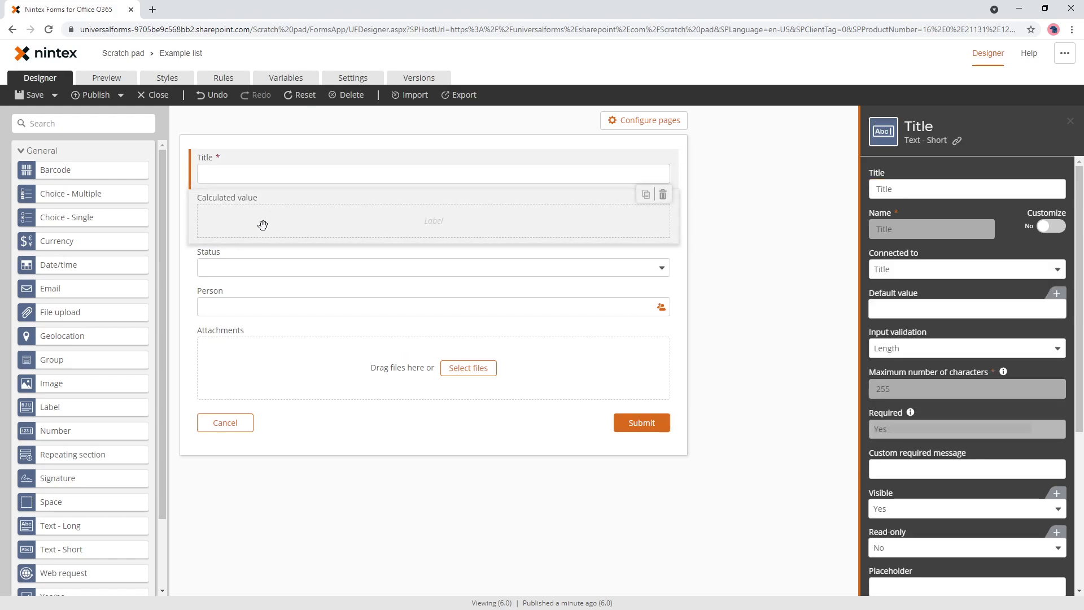
pyautogui.click(342, 229)
pyautogui.click(994, 350)
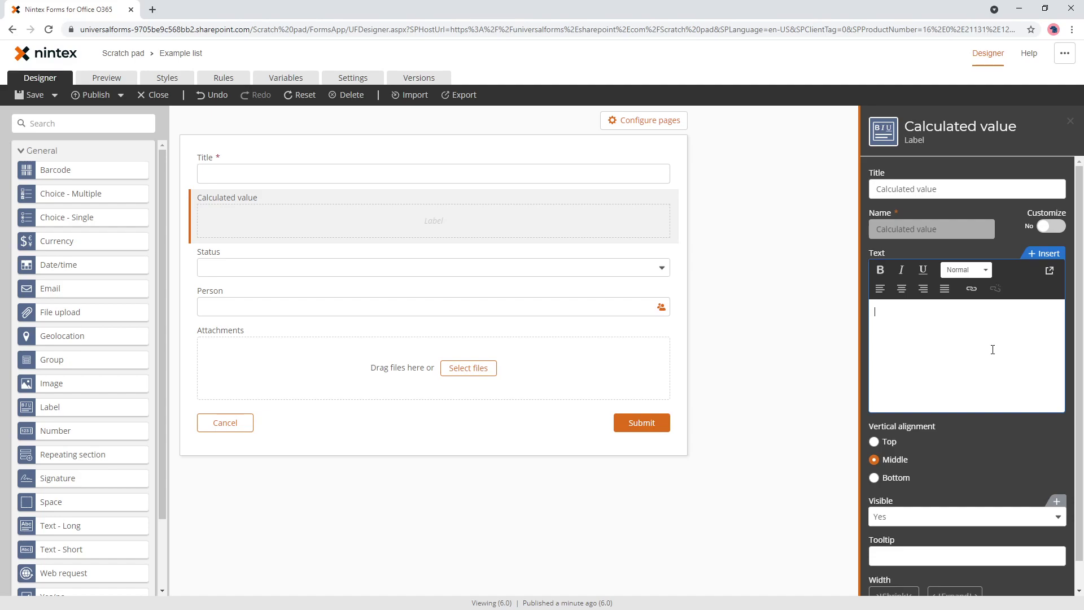
# - Enter 'Todays date is . Hope you have a good day.' and mark the spot before the period
pyautogui.write('Todays date')
pyautogui.write(' is')
pyautogui.write(' /')
pyautogui.press('BackSpace')
pyautogui.write('Hope you have a good day.')
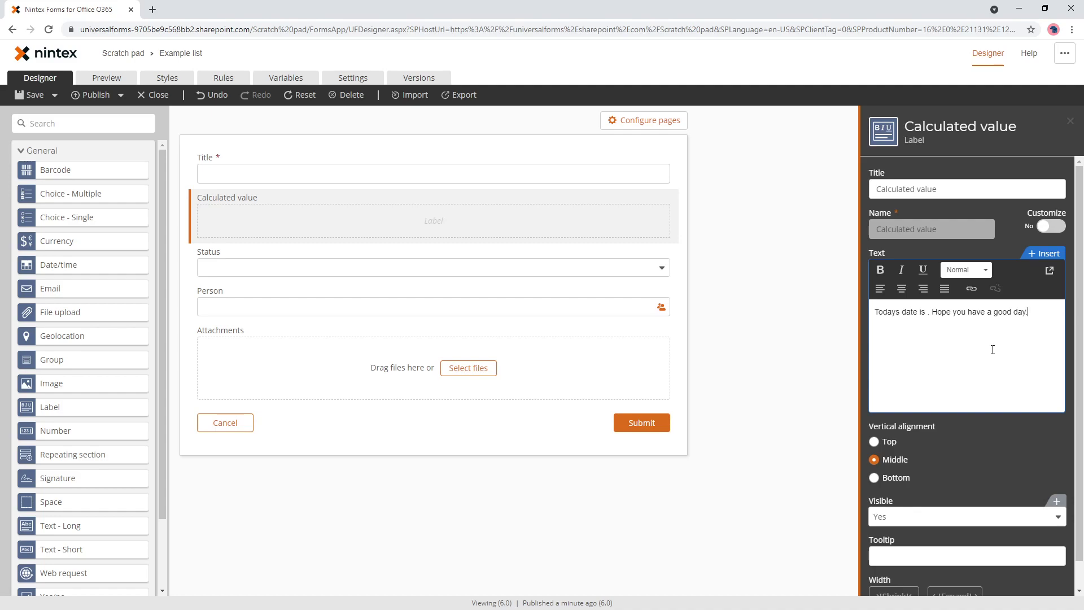
pyautogui.click(927, 313)
# - Start a new form variable named 'My calculation'
pyautogui.click(1049, 254)
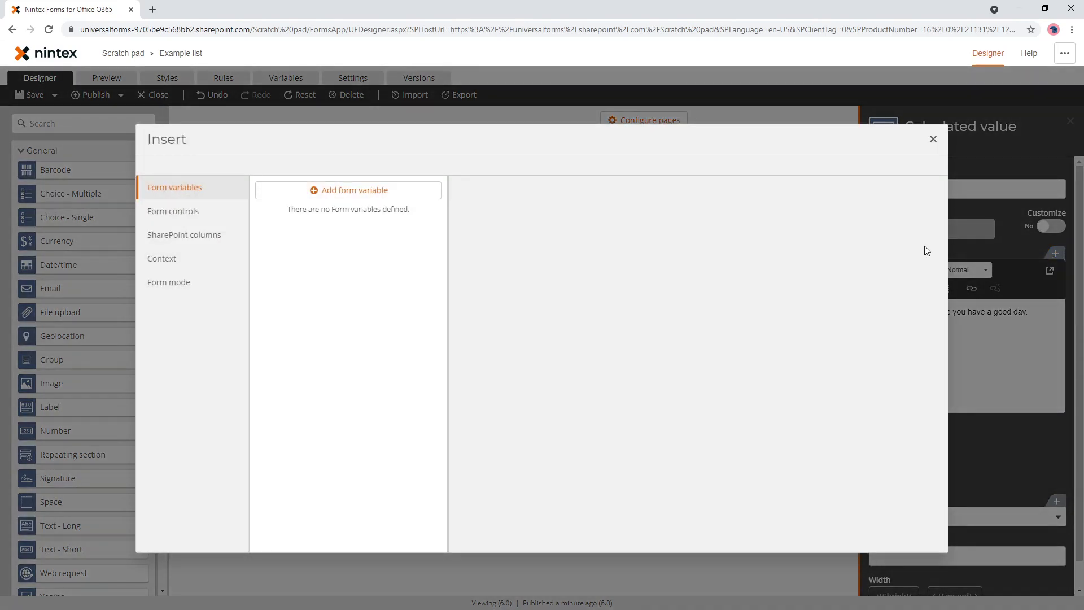
pyautogui.click(356, 191)
pyautogui.click(353, 237)
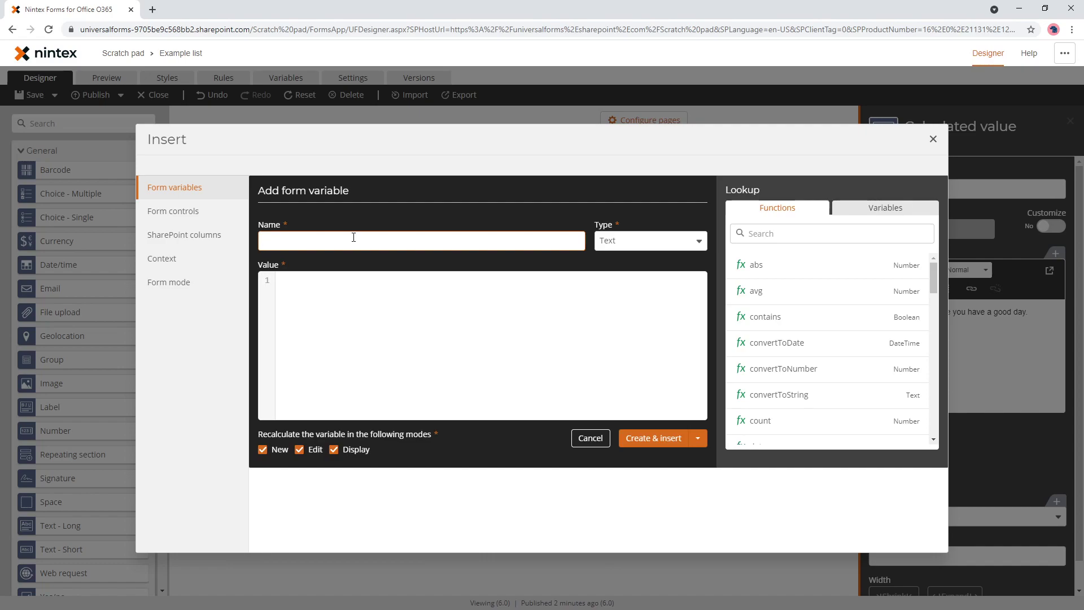
pyautogui.write('My calculatioin')
pyautogui.press('BackSpace')
pyautogui.press('BackSpace')
pyautogui.press('BackSpace')
pyautogui.press('BackSpace')
pyautogui.write('ion')
# - Enter the formula formatDate(dateNow(), "DD dddd MMMM yyyy") as the variable's value
pyautogui.click(339, 300)
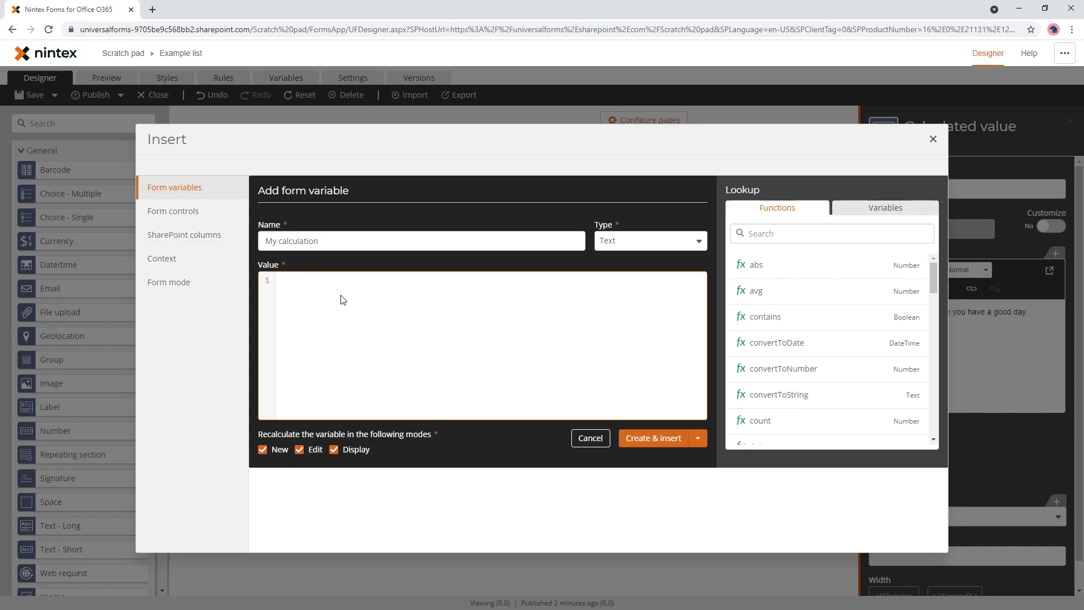
pyautogui.write('form')
pyautogui.press('Return')
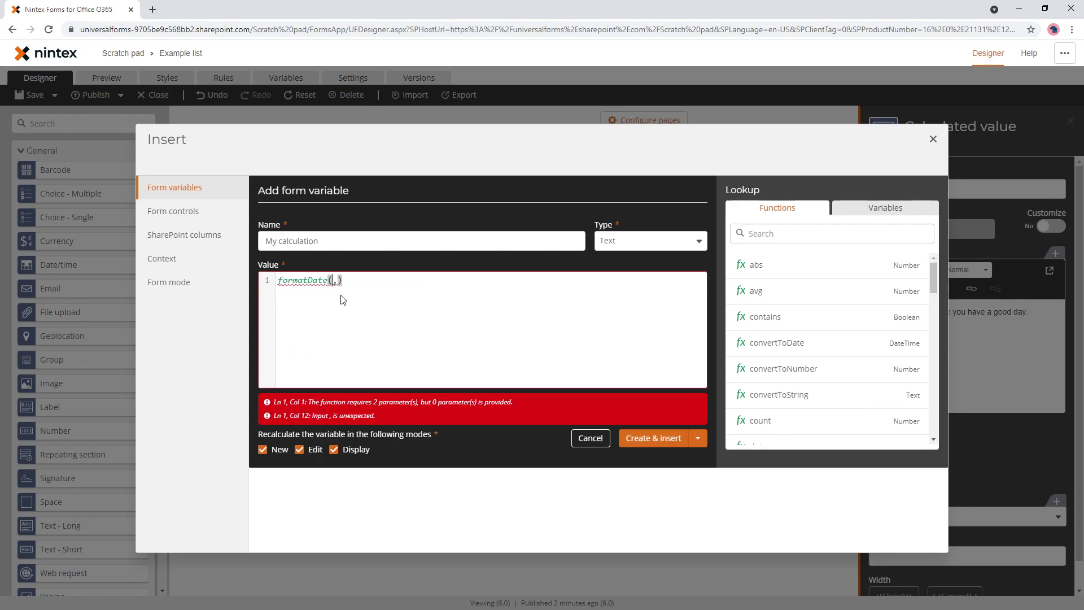
pyautogui.write('date')
pyautogui.press('Down')
pyautogui.press('Down')
pyautogui.press('Down')
pyautogui.press('Down')
pyautogui.press('Down')
pyautogui.press('Return')
pyautogui.write('DD')
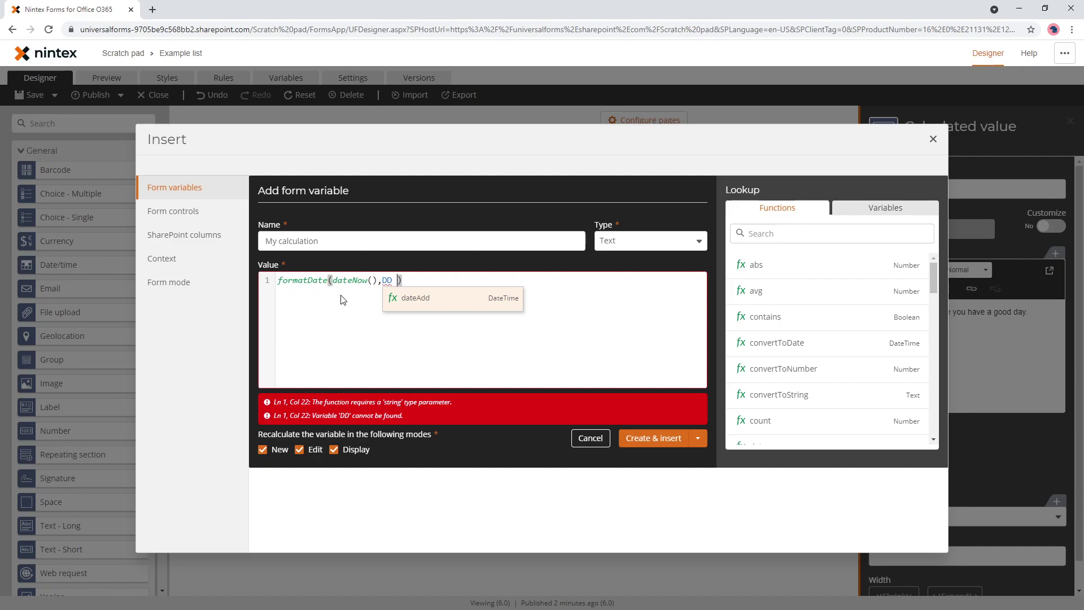
pyautogui.write('dddd M')
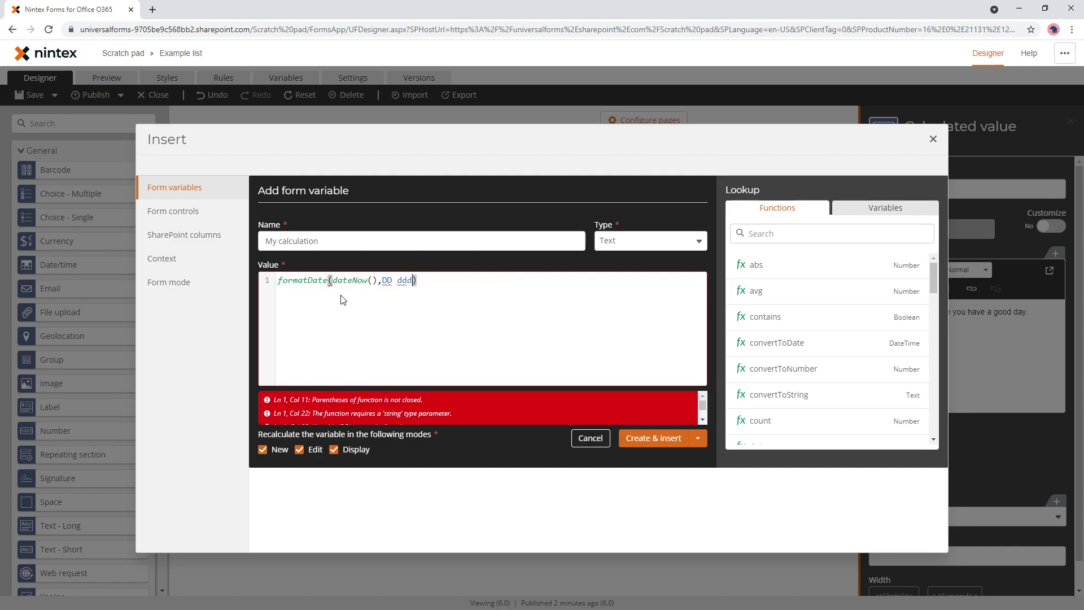
pyautogui.write('MMM yyyy')
pyautogui.write('"')
pyautogui.write(' "')
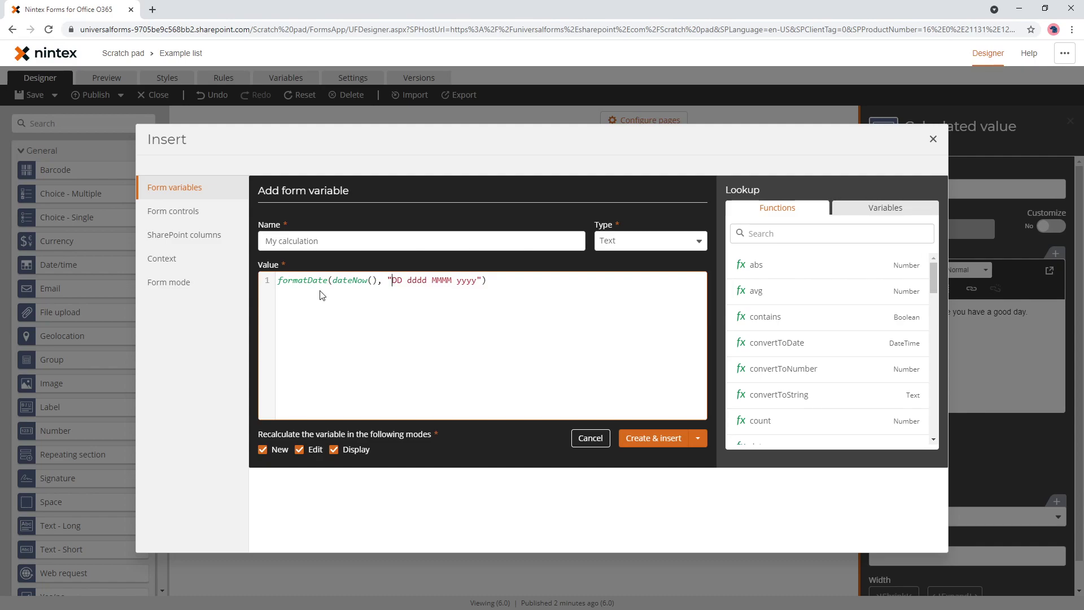
# - Insert My calculation into the label and check the dated sentence in the preview
pyautogui.click(654, 438)
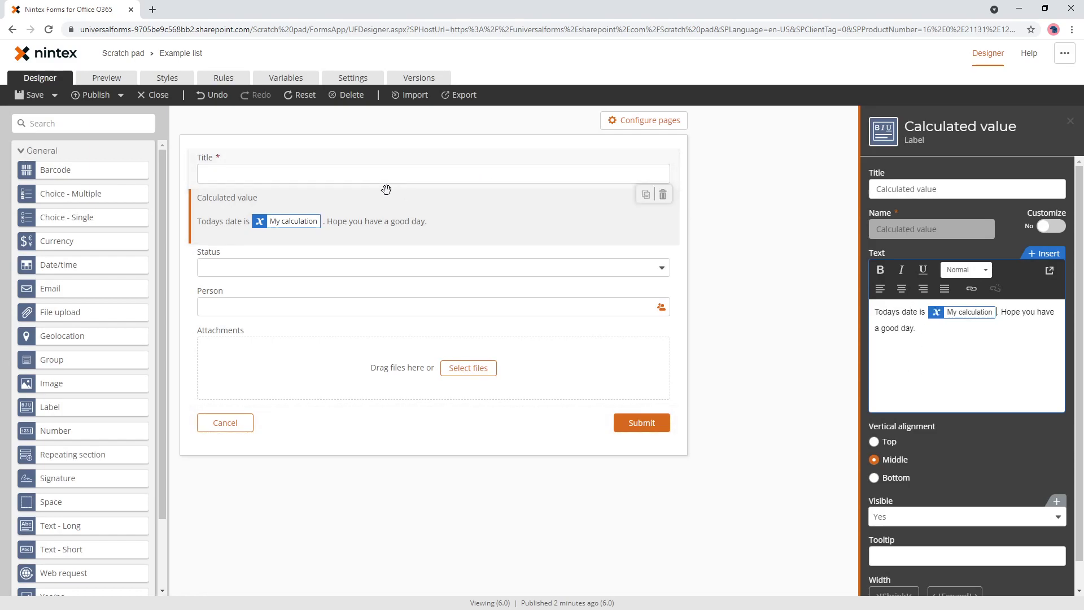
pyautogui.click(102, 81)
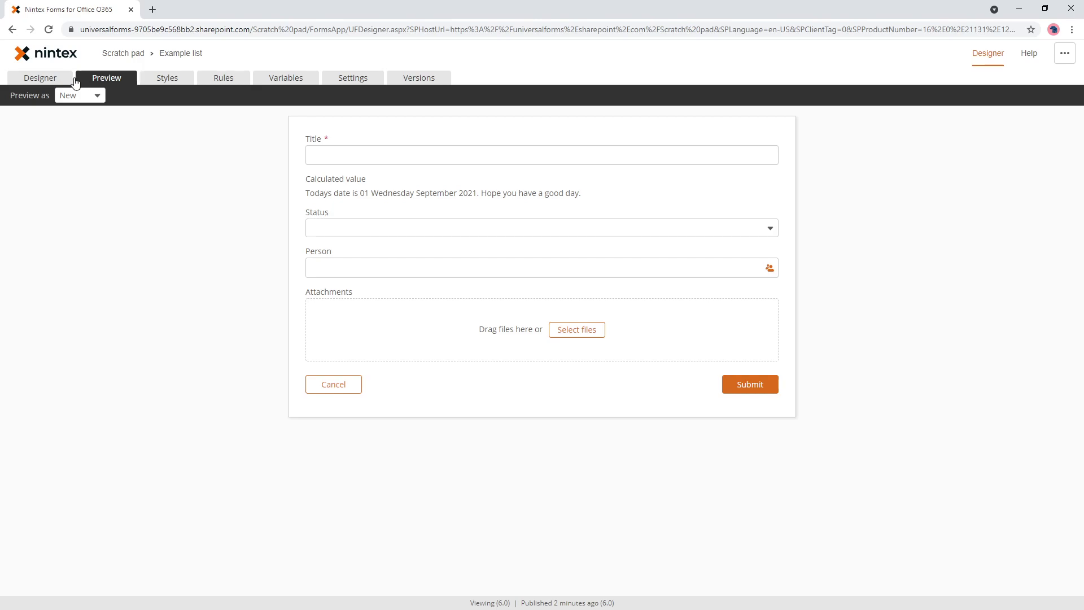
pyautogui.moveTo(301, 180); pyautogui.dragTo(460, 196)
pyautogui.click(481, 195)
pyautogui.moveTo(587, 198); pyautogui.dragTo(431, 194)
# - Back in the designer, select all the text of the Calculated value label
pyautogui.click(56, 82)
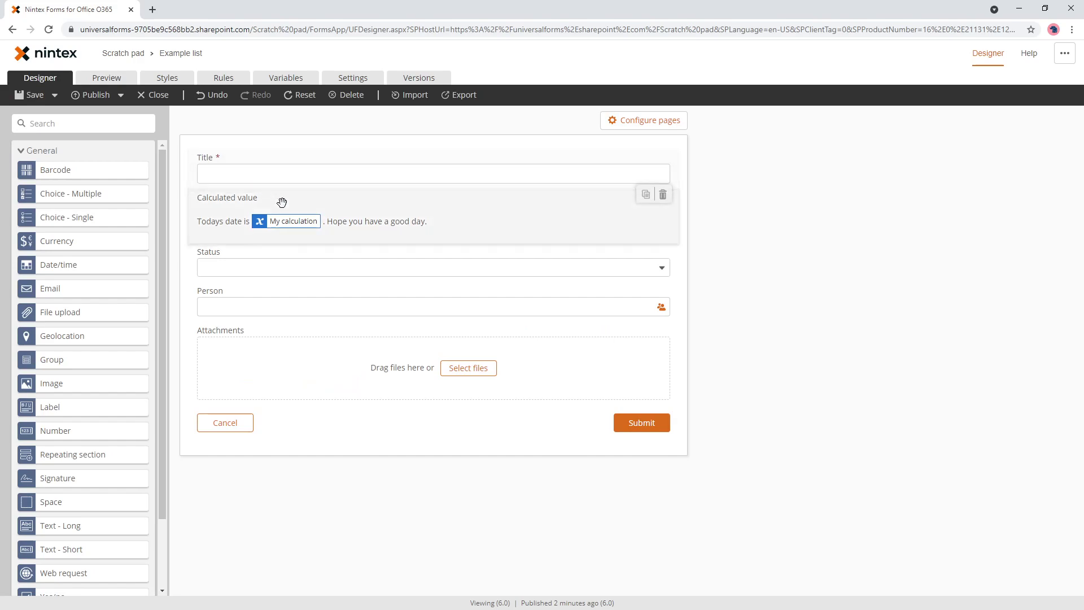
pyautogui.click(301, 215)
pyautogui.scroll(-1, 951, 438)
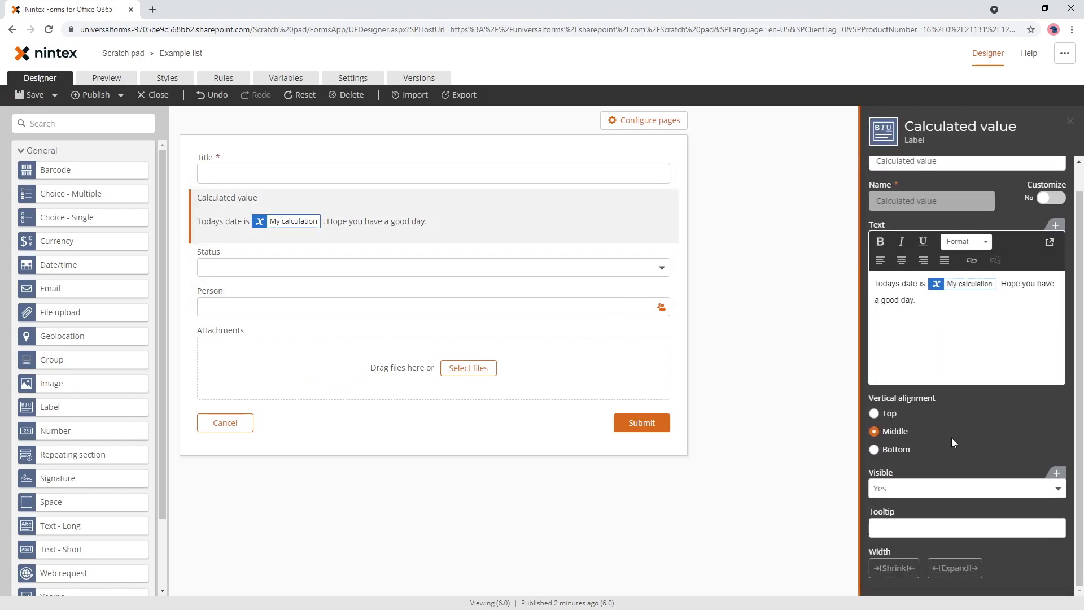
pyautogui.scroll(1, 964, 455)
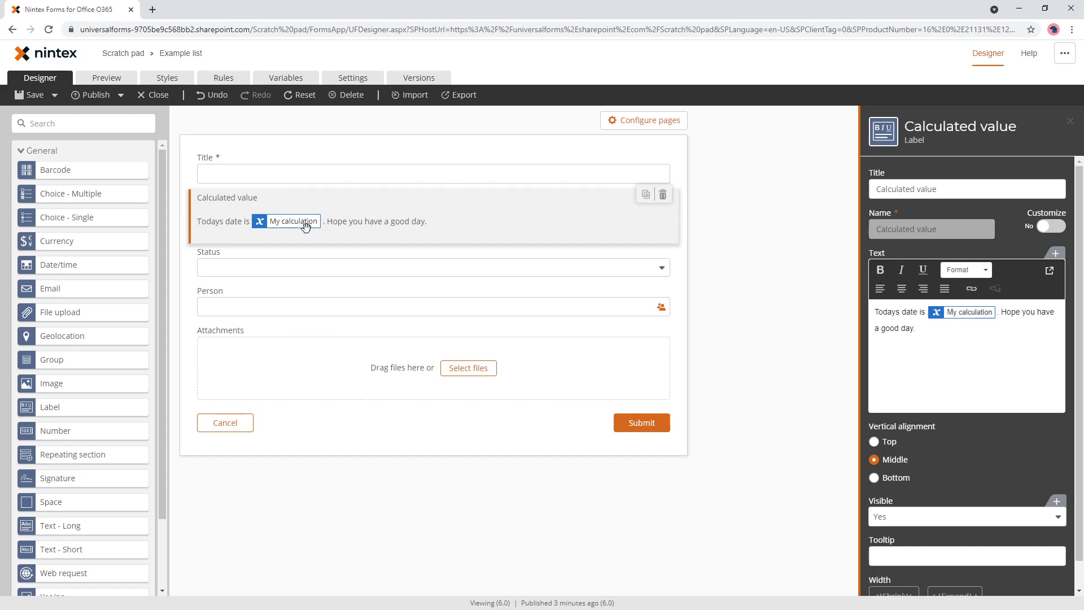
pyautogui.click(961, 350)
pyautogui.hotkey('ctrl', 'a')
# - Edit My calculation and paste the label sentence above its formula
pyautogui.click(292, 79)
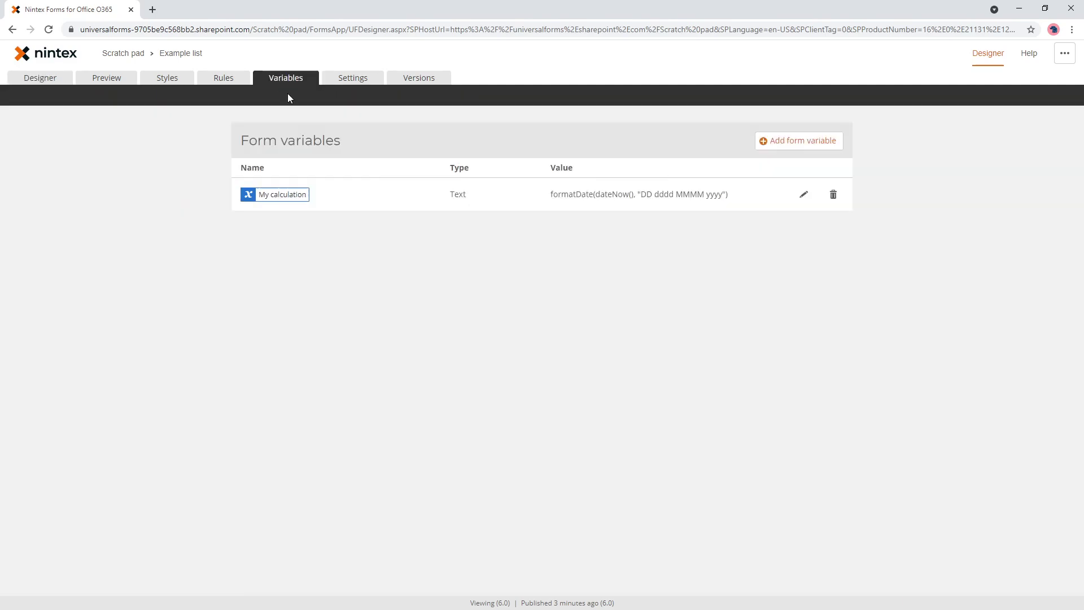
pyautogui.click(803, 198)
pyautogui.click(496, 317)
pyautogui.press('Home')
pyautogui.press('Return')
pyautogui.press('Return')
pyautogui.press('Up')
pyautogui.press('Up')
pyautogui.write('• Todays date is •••My calculation••. Hope you have a good day.  •')
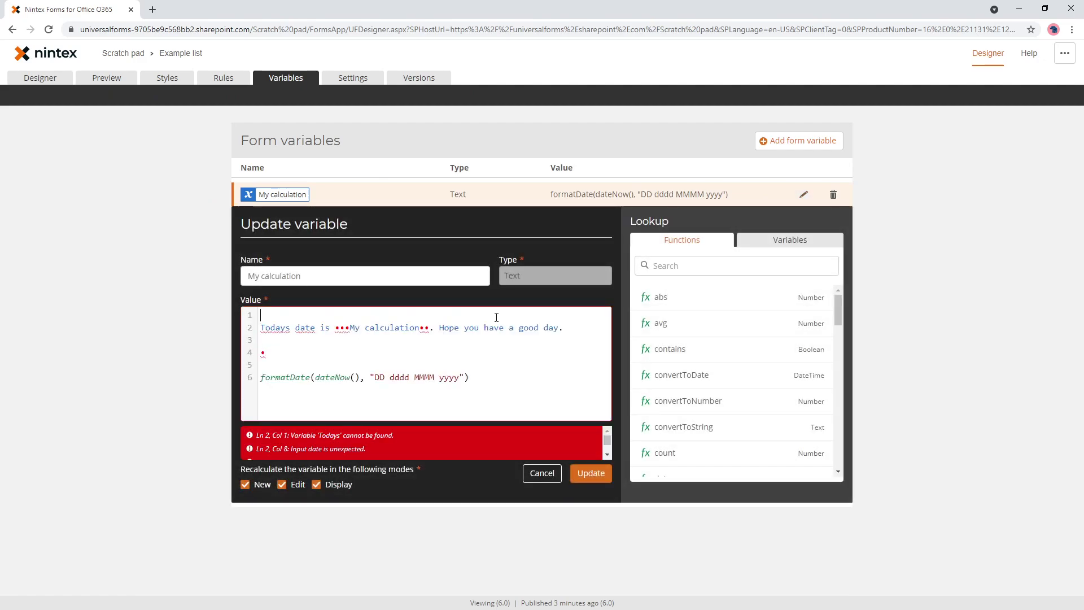
pyautogui.press('Delete')
# - Replace the My calculation placeholder in the sentence with the formatDate expression
pyautogui.press('Down')
pyautogui.press('Down')
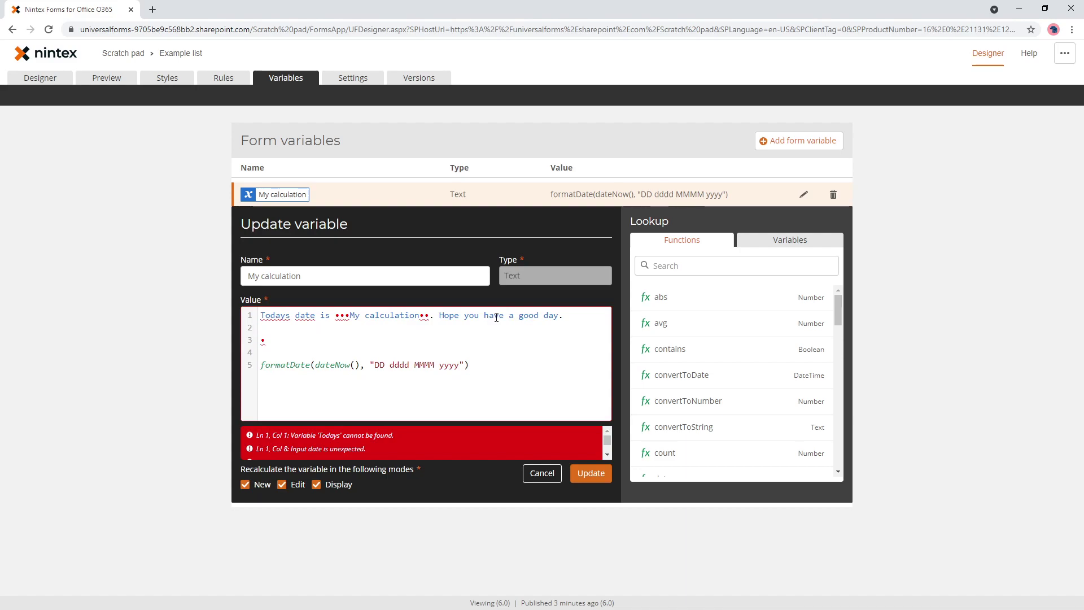
pyautogui.press('Delete')
pyautogui.press('Delete')
pyautogui.press('Delete')
pyautogui.press('BackSpace')
pyautogui.hotkey('shift', 'End')
pyautogui.hotkey('ctrl', 'x')
pyautogui.press('Up')
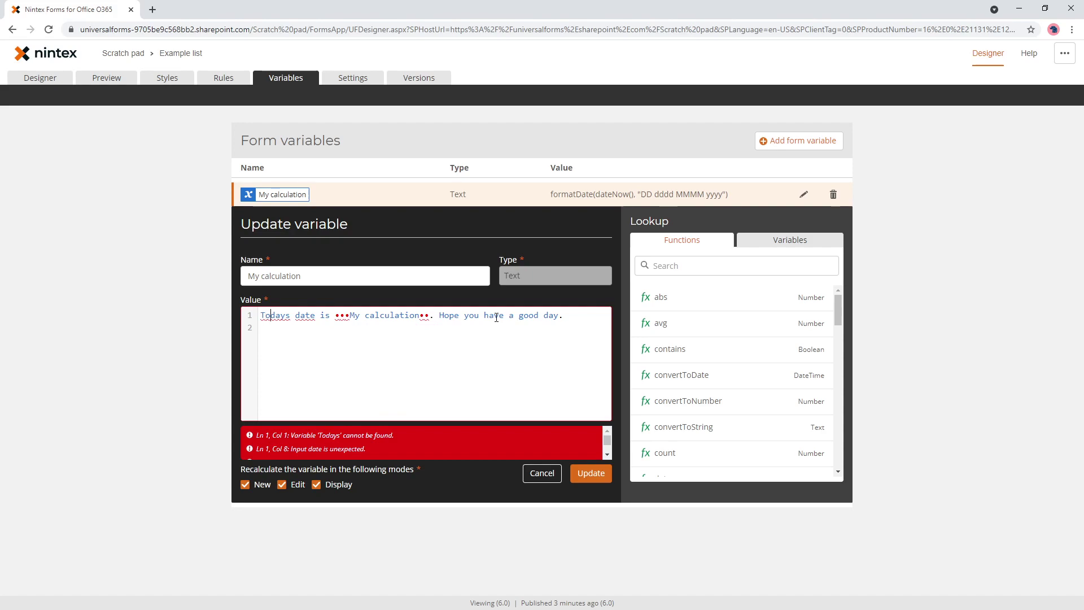
pyautogui.hotkey('shift', 'Right')
pyautogui.hotkey('shift', 'Right')
pyautogui.hotkey('shift', 'Right')
pyautogui.hotkey('shift', 'Right')
pyautogui.hotkey('shift', 'Right')
pyautogui.hotkey('shift', 'Right')
pyautogui.hotkey('shift', 'Right')
pyautogui.hotkey('shift', 'Right')
pyautogui.hotkey('shift', 'Right')
pyautogui.hotkey('shift', 'Right')
pyautogui.hotkey('shift', 'Right')
pyautogui.hotkey('shift', 'Right')
pyautogui.hotkey('shift', 'Right')
pyautogui.hotkey('shift', 'Right')
pyautogui.hotkey('shift', 'Right')
pyautogui.hotkey('shift', 'Right')
pyautogui.hotkey('shift', 'Right')
pyautogui.hotkey('shift', 'Right')
pyautogui.hotkey('shift', 'Right')
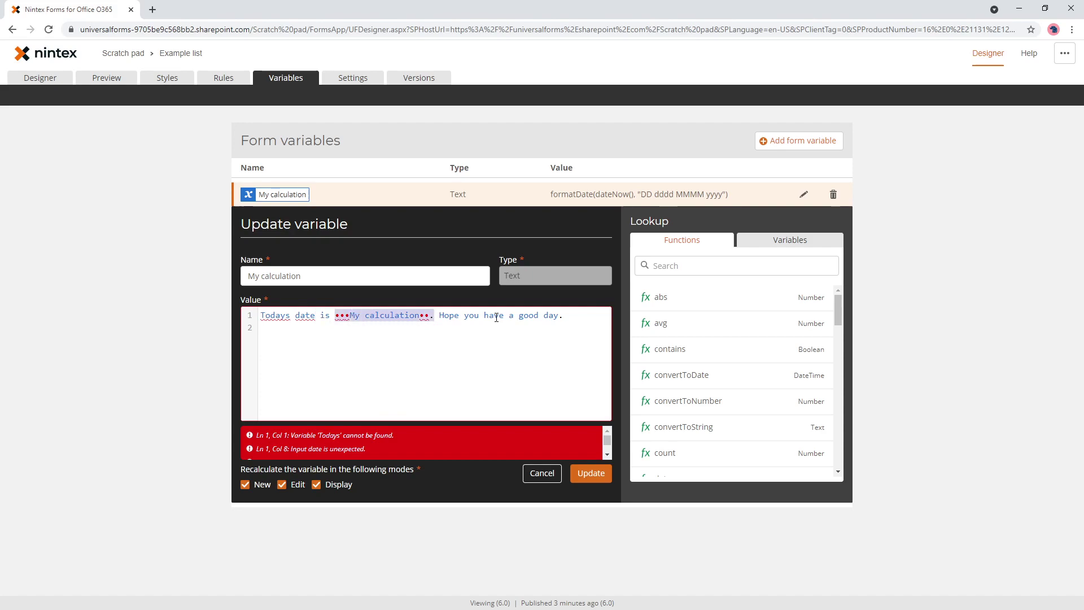
pyautogui.hotkey('ctrl', 'v')
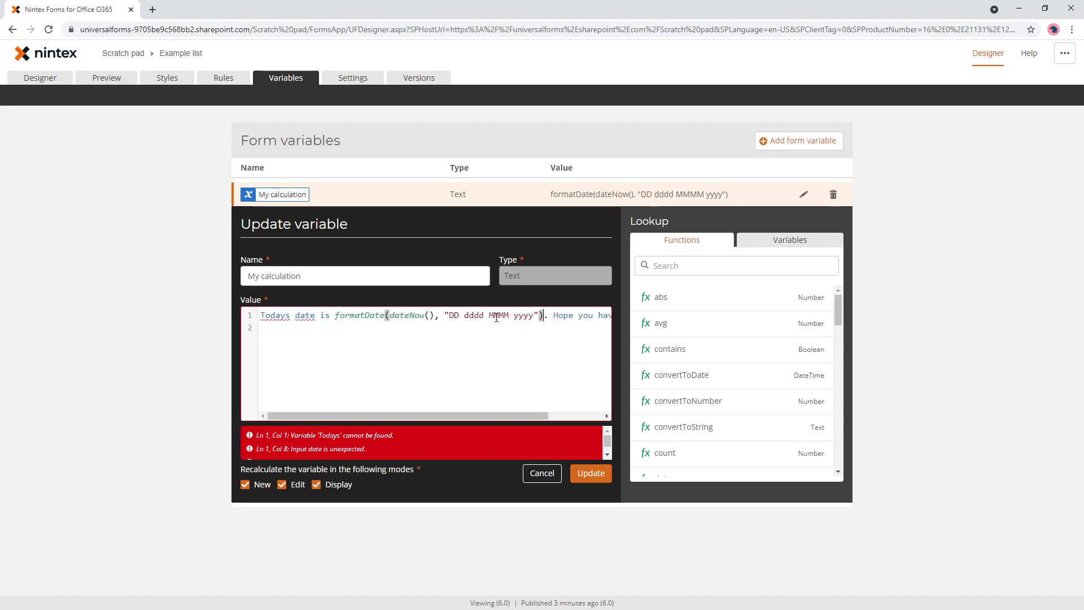
# - Quote "Todays date is " and join it to formatDate with +
pyautogui.press('Home')
pyautogui.write('"')
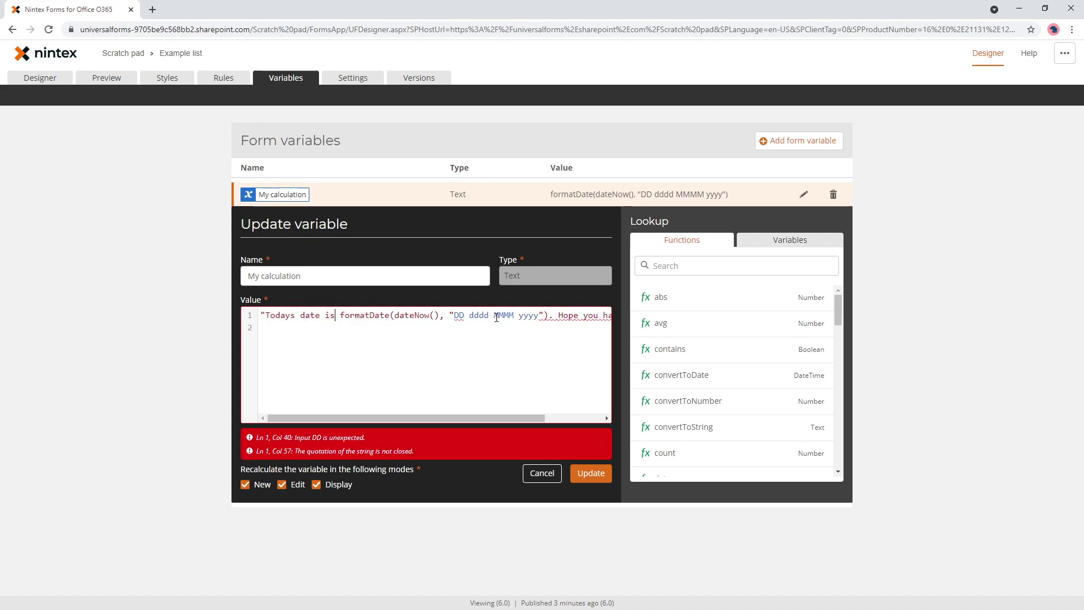
pyautogui.press('Return')
pyautogui.press('BackSpace')
pyautogui.write('"')
pyautogui.press('Return')
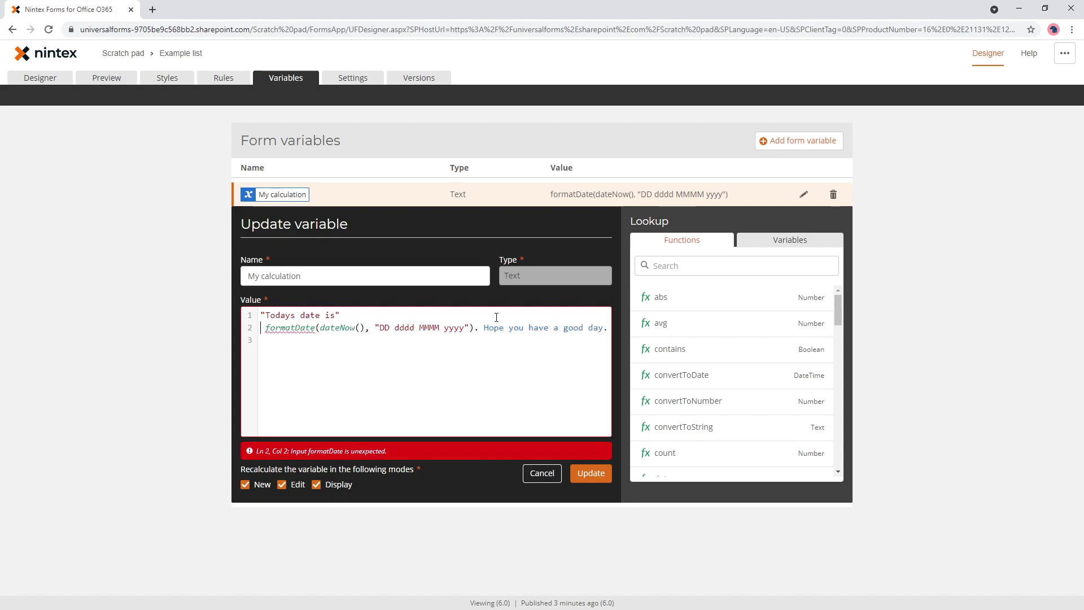
pyautogui.press('BackSpace')
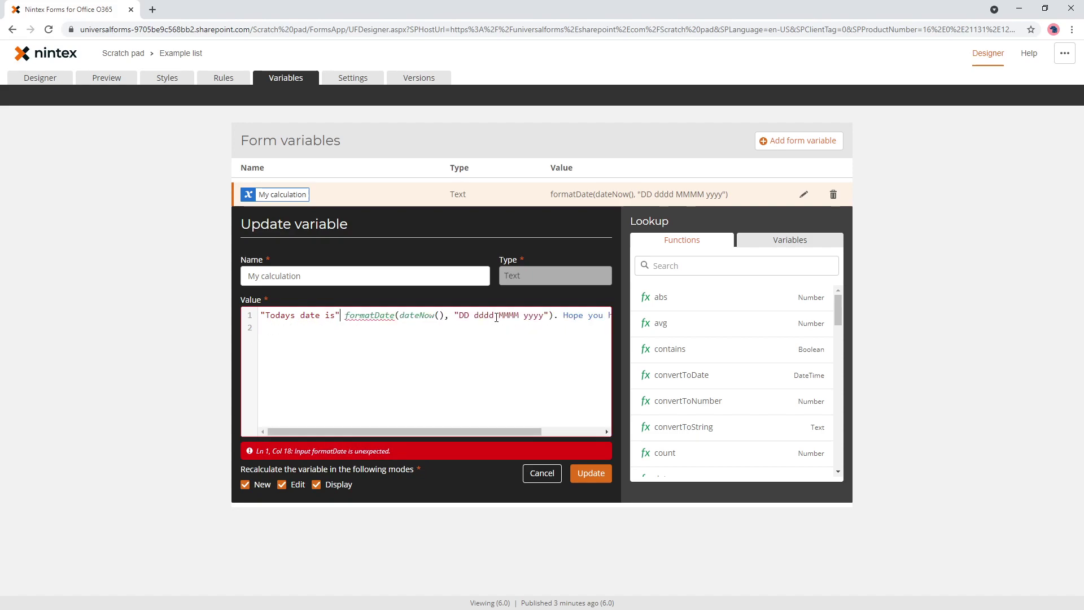
pyautogui.write('+')
pyautogui.press('Return')
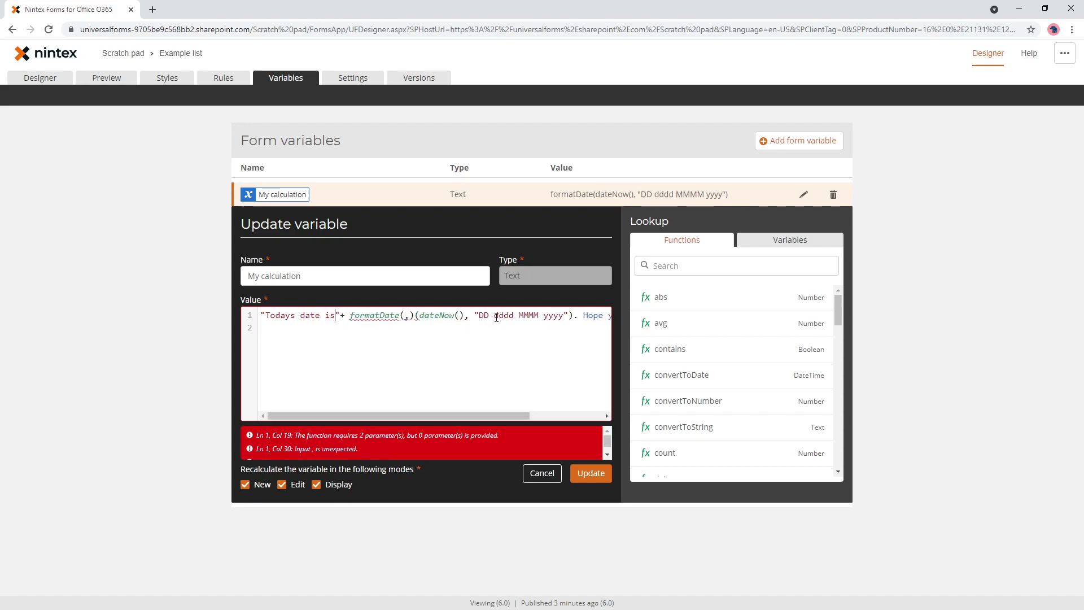
pyautogui.press('Right')
pyautogui.press('Right')
pyautogui.press('Return')
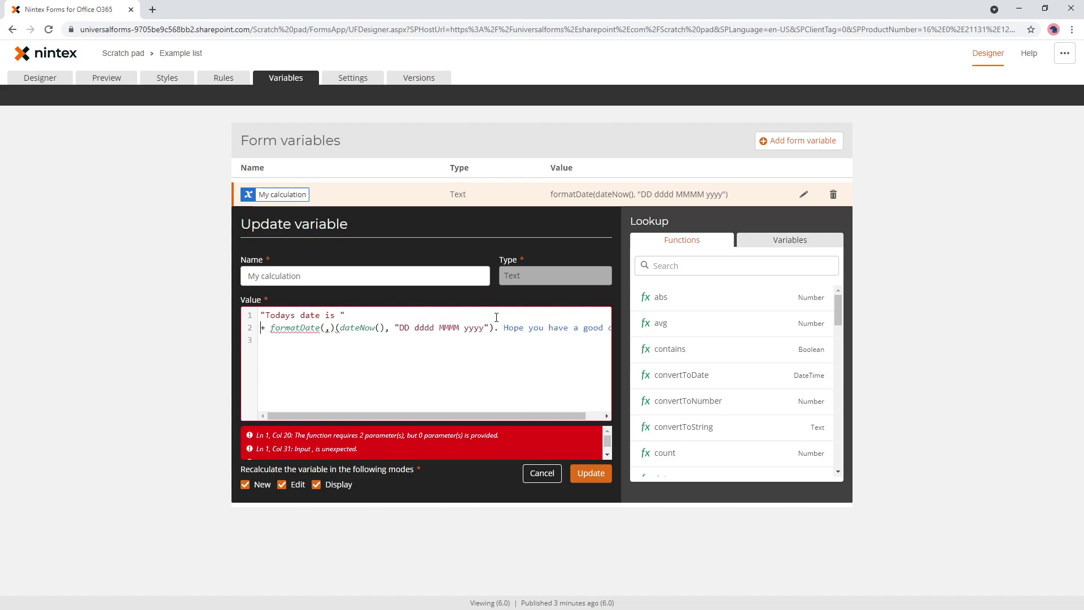
pyautogui.press('Right')
pyautogui.press('Right')
pyautogui.press('Right')
pyautogui.press('Right')
pyautogui.press('Right')
pyautogui.press('Right')
pyautogui.press('Right')
pyautogui.press('Right')
pyautogui.press('Right')
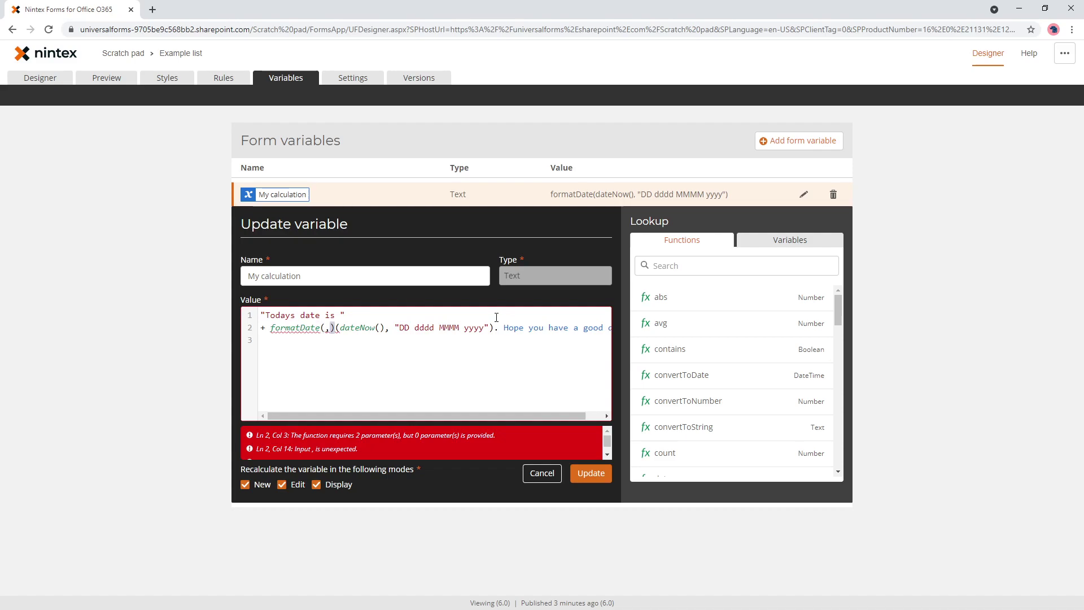
# - Remove the stray comma and bracket in formatDate and quote the closing sentence
pyautogui.hotkey('shift', 'Right')
pyautogui.press('Delete')
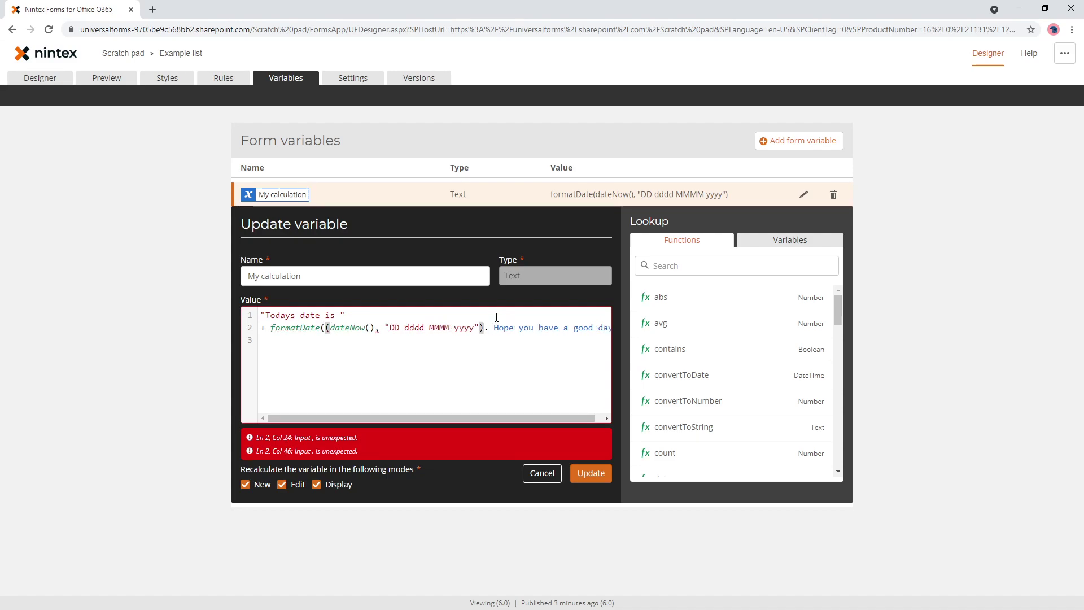
pyautogui.press('Right')
pyautogui.press('Right')
pyautogui.press('Right')
pyautogui.press('Right')
pyautogui.press('Right')
pyautogui.press('BackSpace')
pyautogui.press('Right')
pyautogui.press('Right')
pyautogui.press('Right')
pyautogui.press('Right')
pyautogui.press('Right')
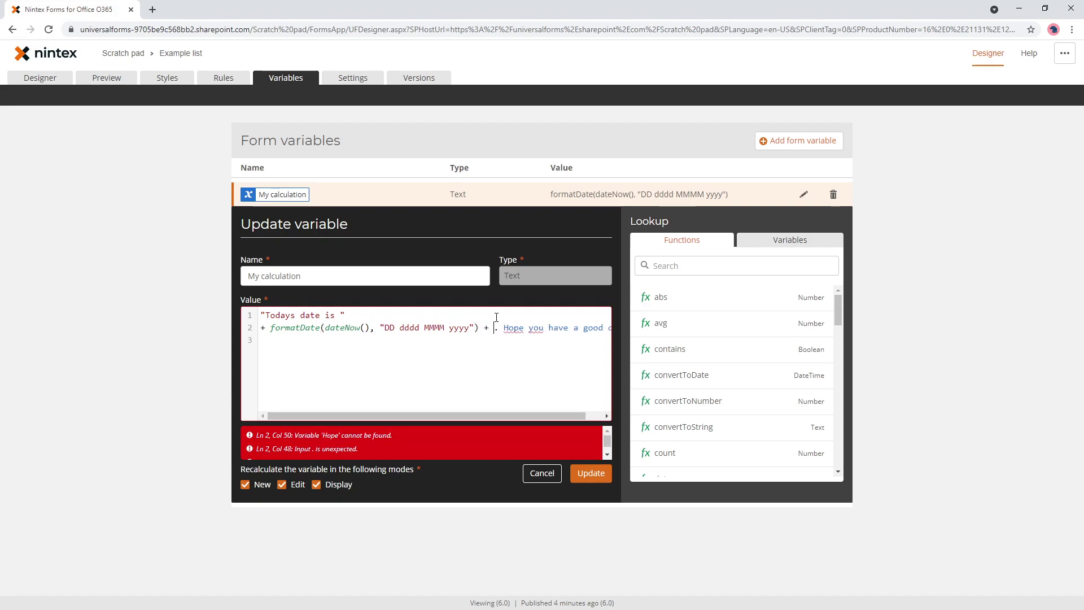
pyautogui.press('Return')
pyautogui.write('"')
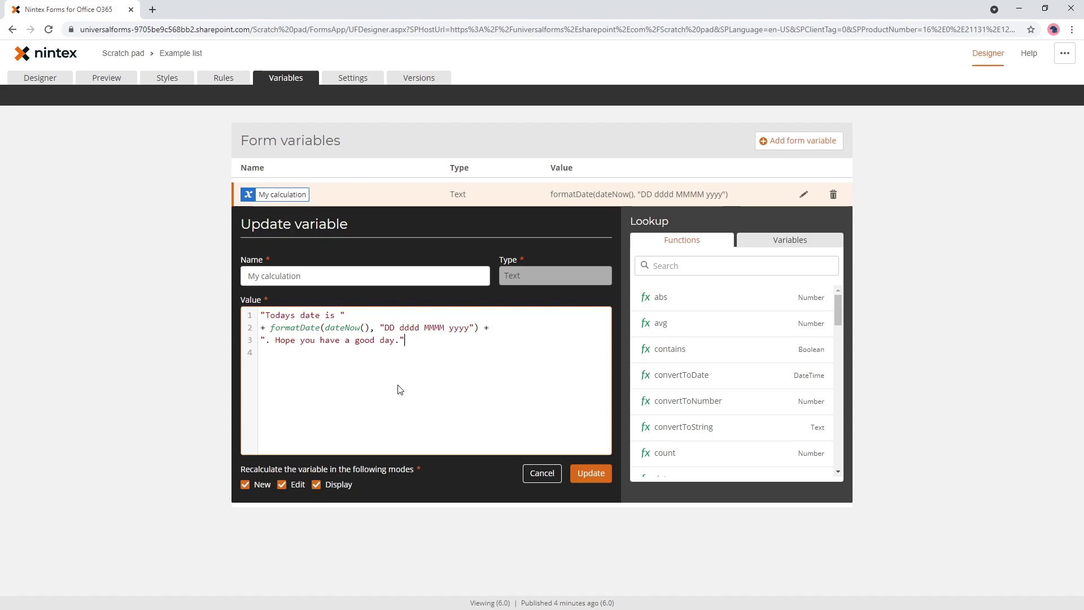
# - Save the updated formula, note the doubled sentence in the preview, and return to the designer
pyautogui.click(597, 477)
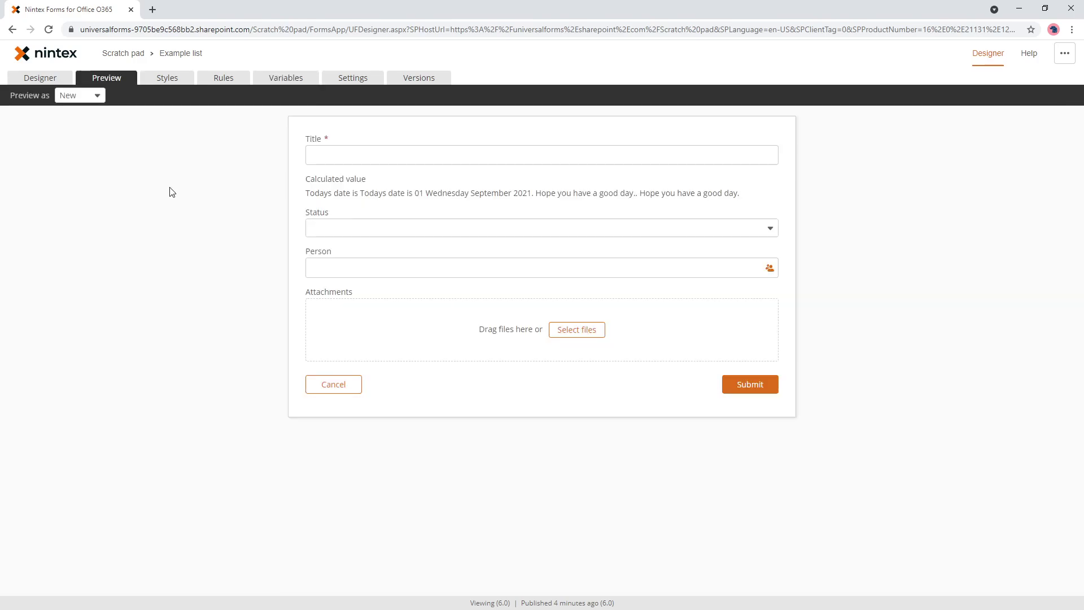
pyautogui.tripleClick(303, 188)
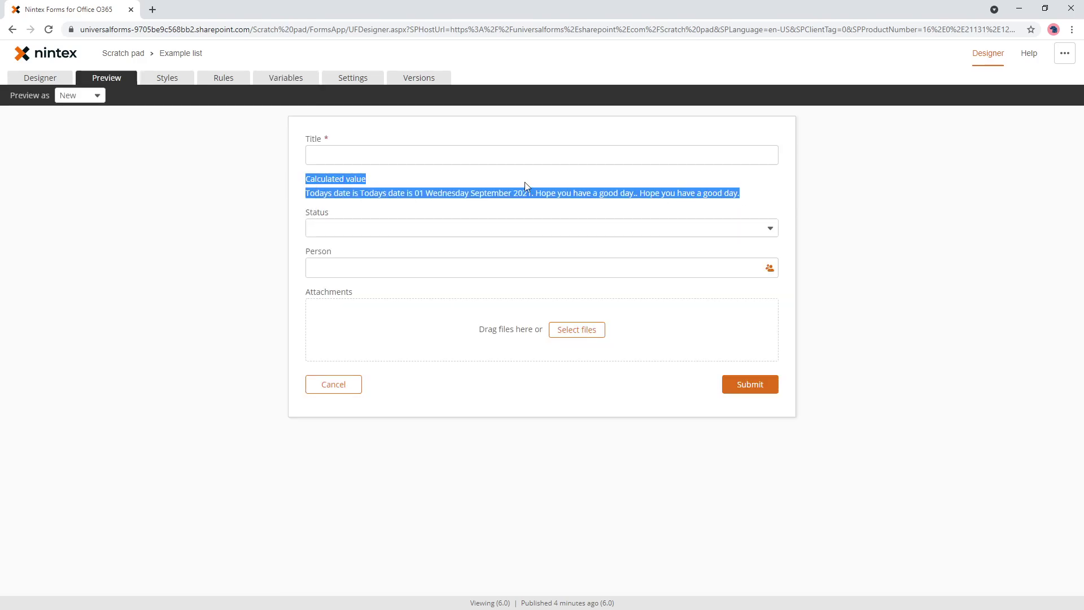
pyautogui.click(36, 80)
# - Delete 'Todays date is ' and '. Hope you have a good day.' around the My calculation token
pyautogui.click(418, 220)
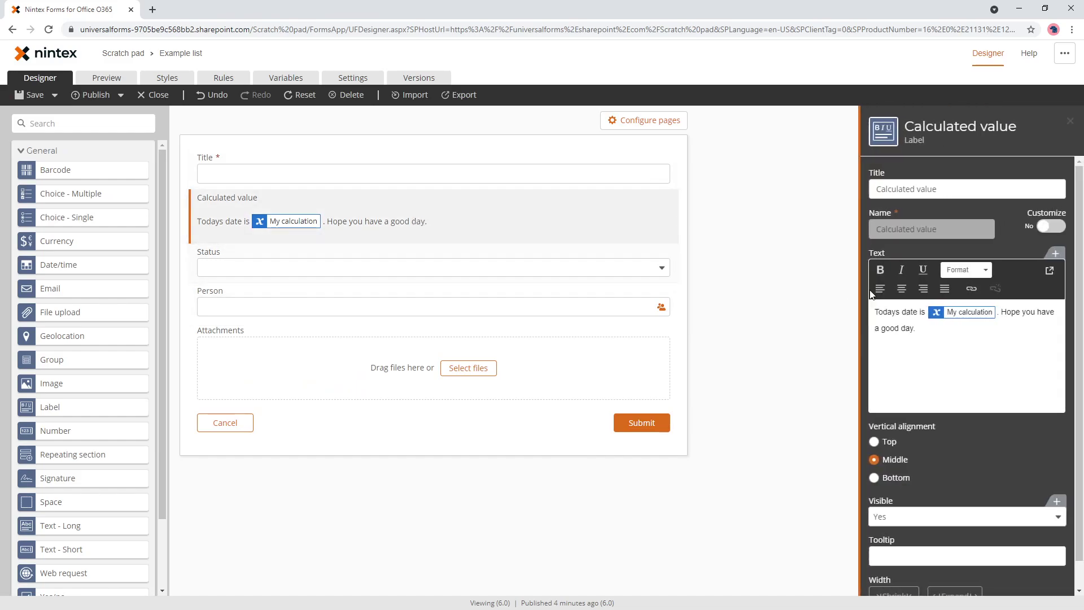
pyautogui.click(933, 315)
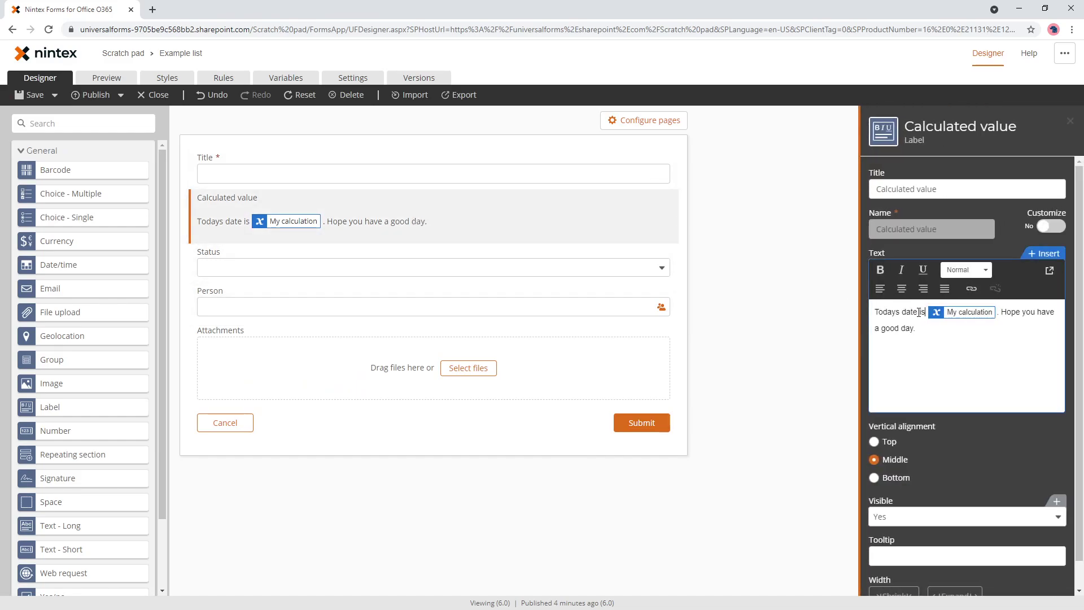
pyautogui.hotkey('shift', 'Home')
pyautogui.press('BackSpace')
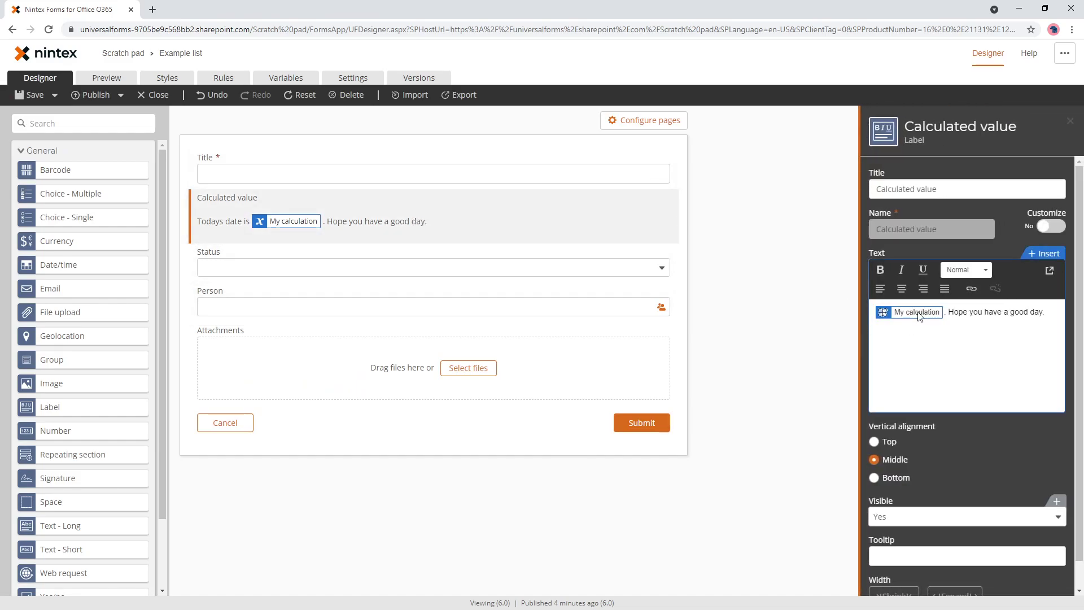
pyautogui.hotkey('shift', 'End')
pyautogui.press('BackSpace')
pyautogui.click(702, 230)
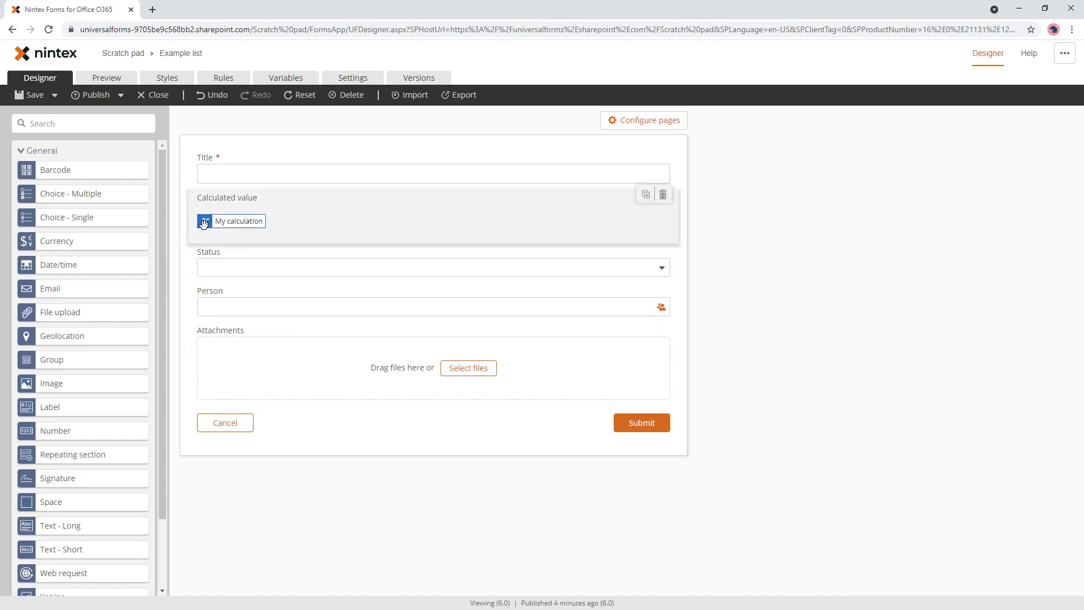
pyautogui.click(113, 79)
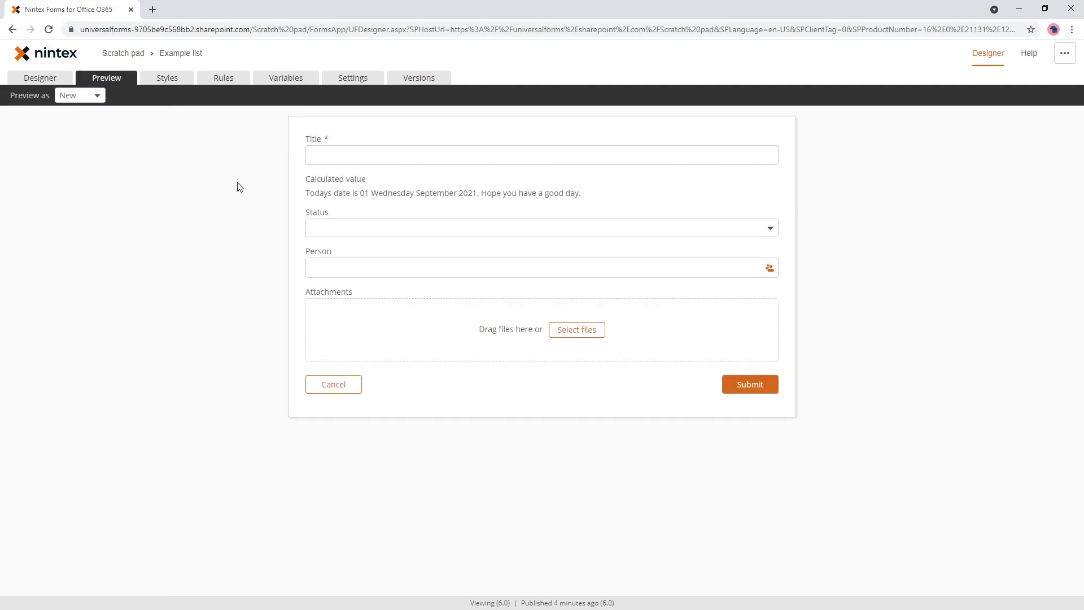
pyautogui.moveTo(307, 192); pyautogui.dragTo(612, 197)
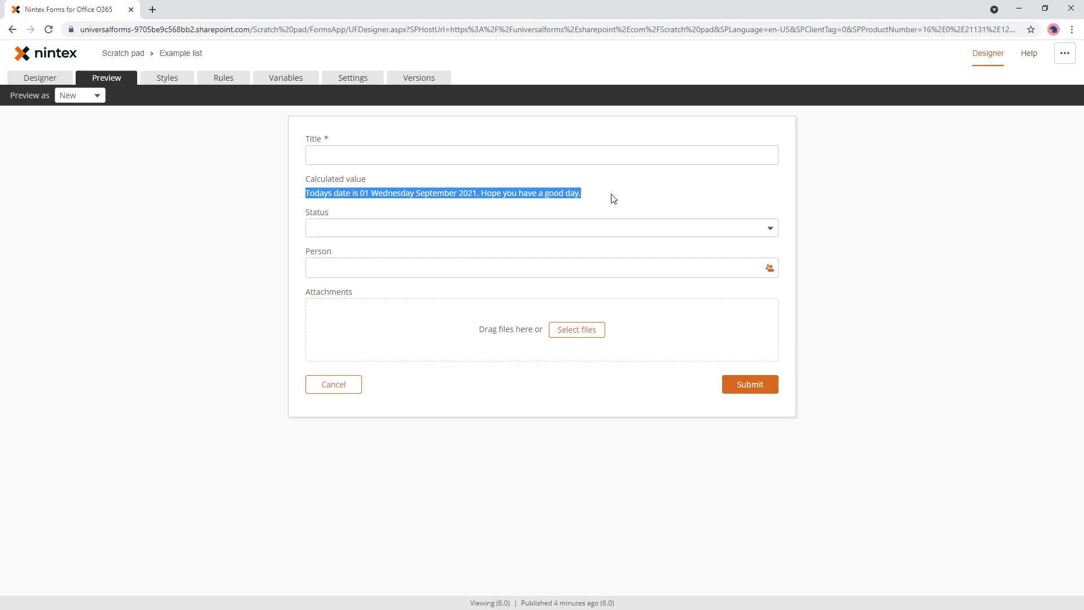
# - Add a Text - Short field below Calculated value and set its Visible property to No
pyautogui.click(33, 82)
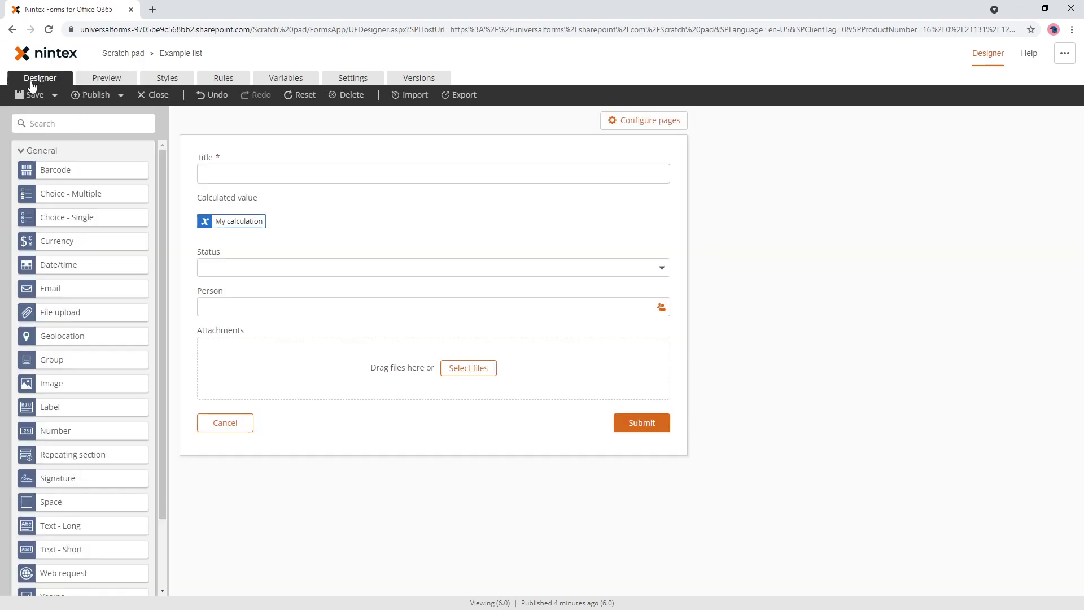
pyautogui.click(359, 212)
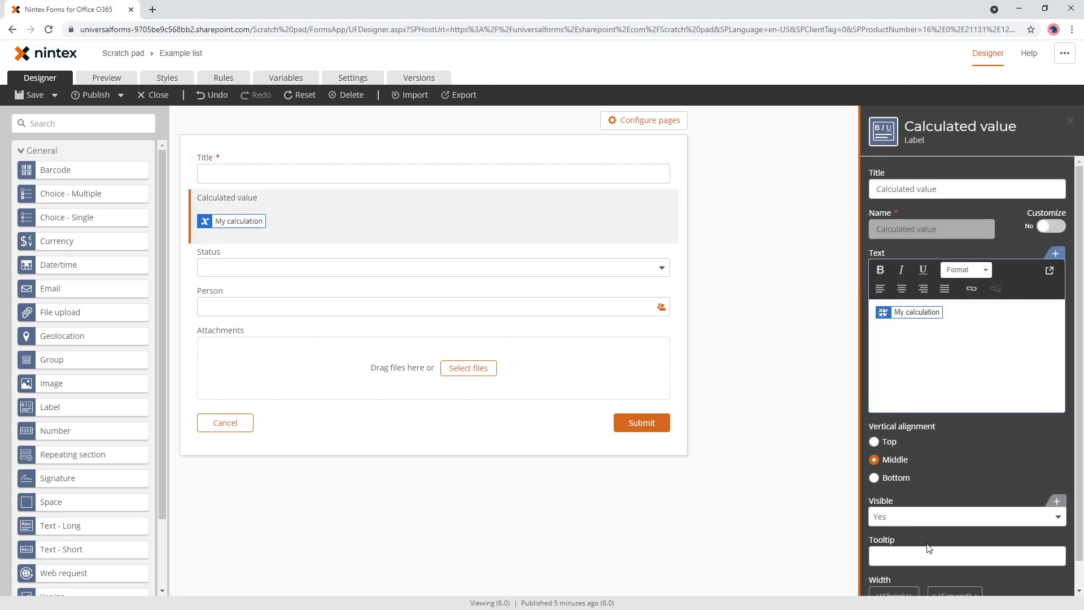
pyautogui.scroll(-1, 941, 547)
pyautogui.scroll(1, 947, 212)
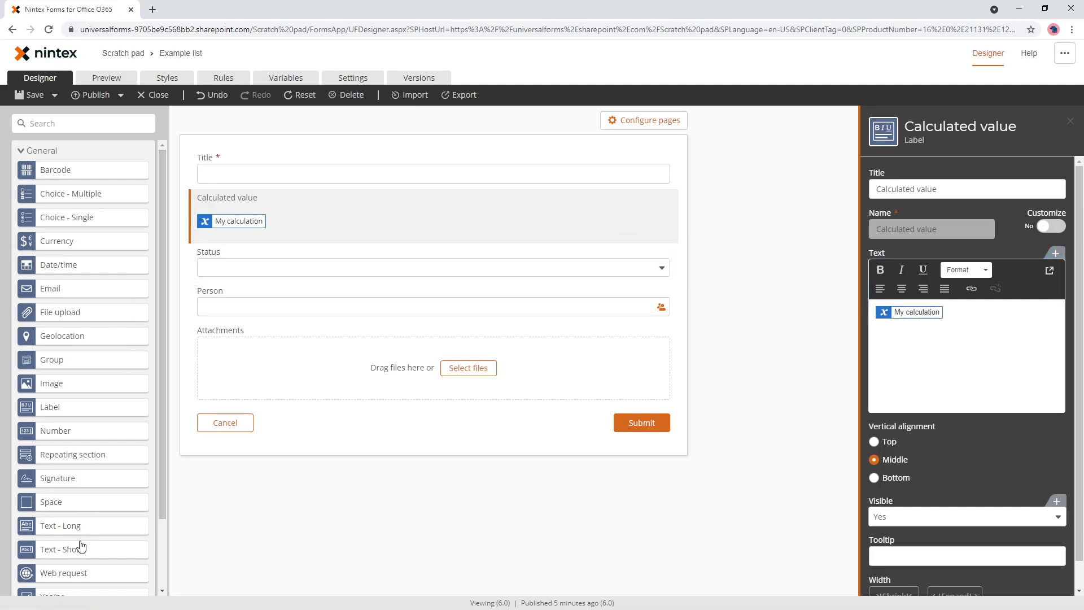
pyautogui.moveTo(79, 552); pyautogui.dragTo(299, 257)
pyautogui.click(299, 258)
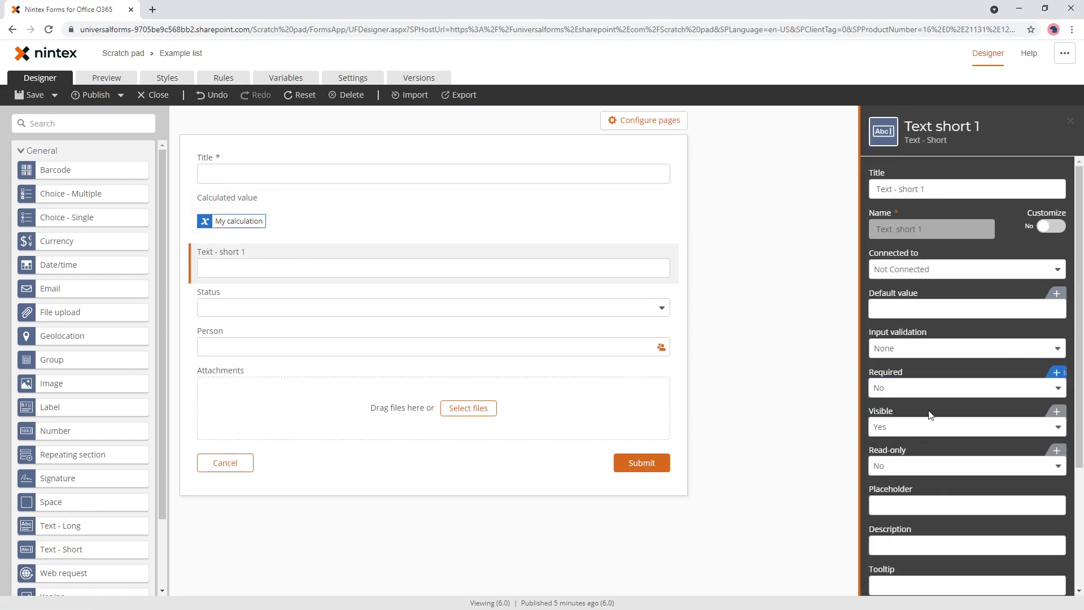
pyautogui.click(911, 428)
pyautogui.click(909, 465)
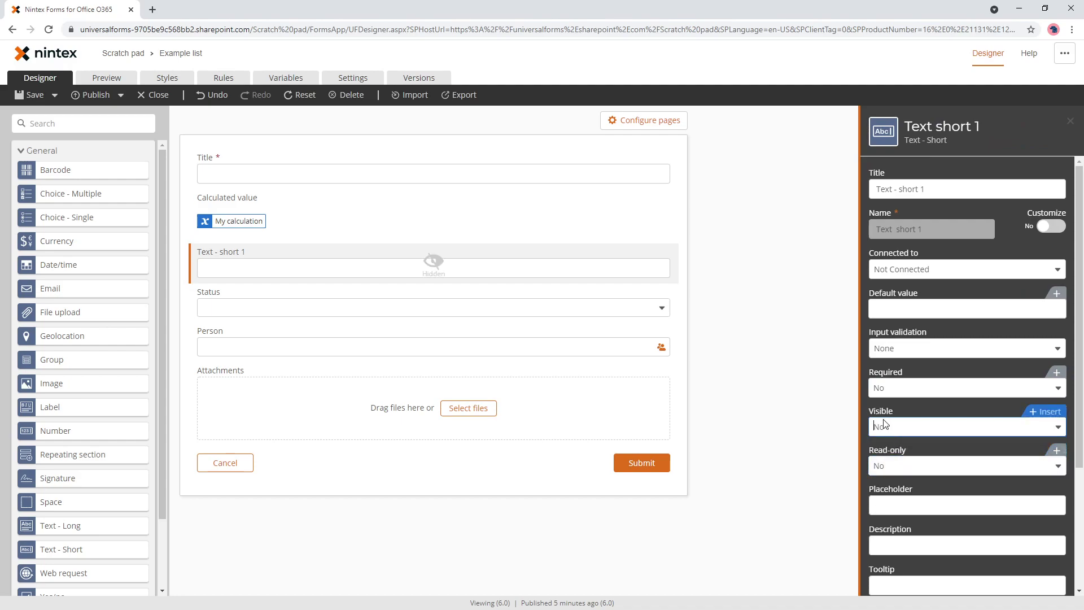
# - Start a form rule trying Text short 1, then Title, as the condition, then discard it
pyautogui.click(215, 77)
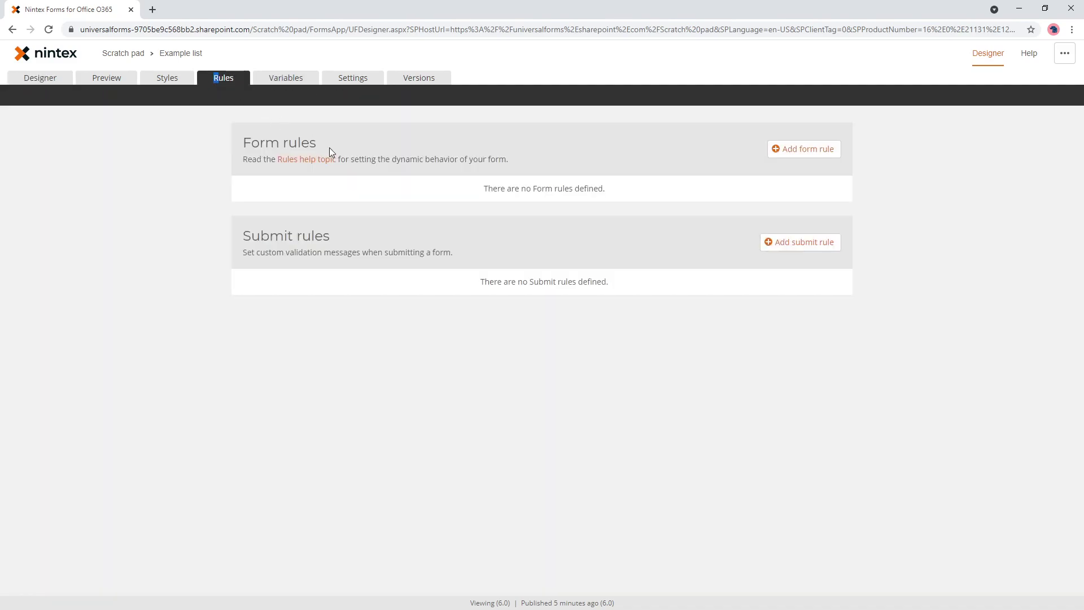
pyautogui.click(797, 150)
pyautogui.click(328, 195)
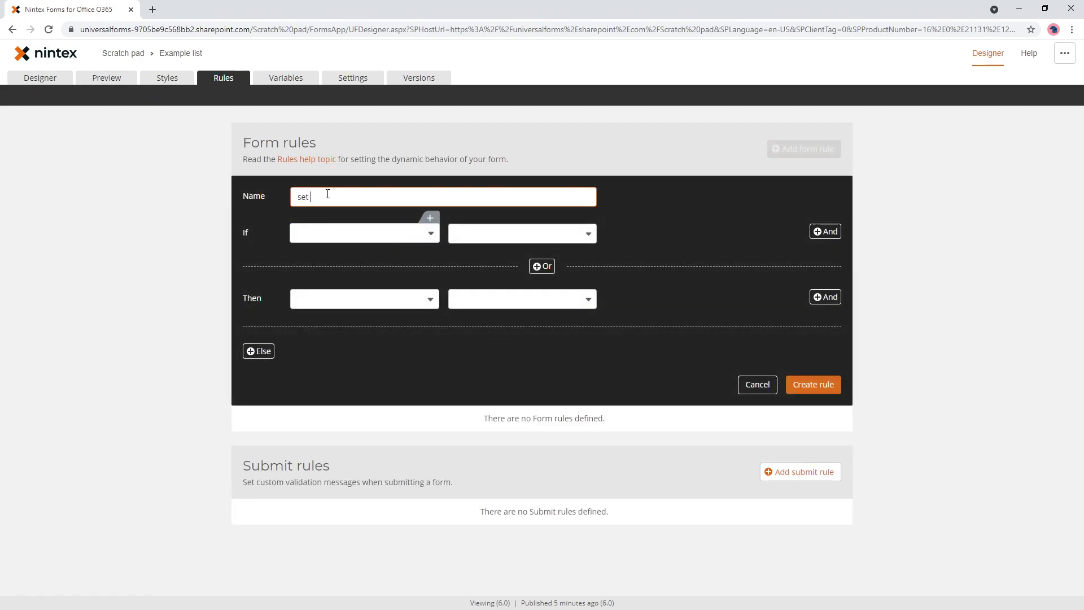
pyautogui.click(339, 234)
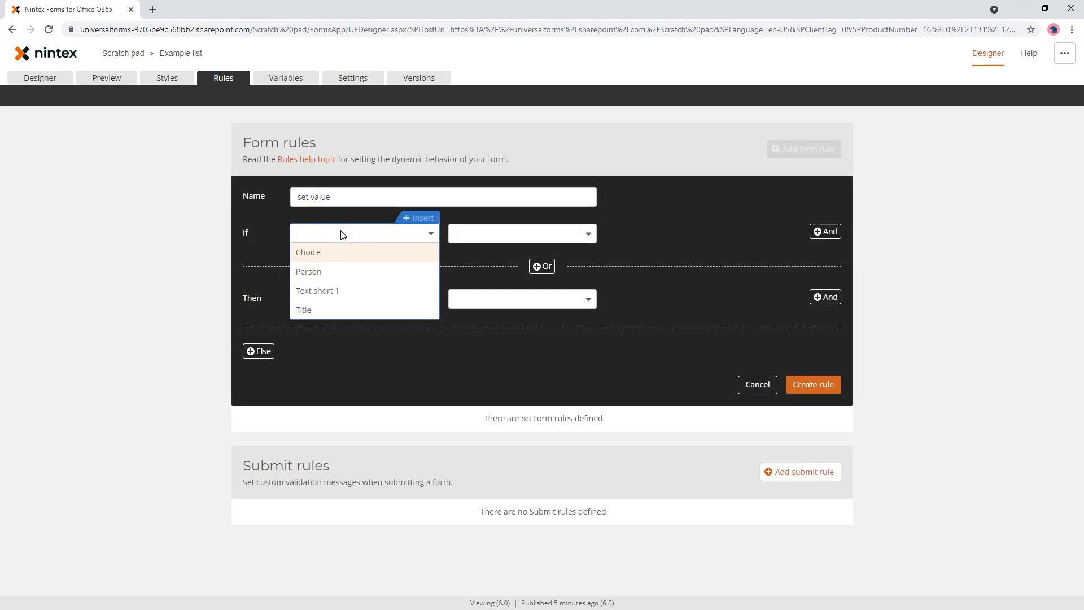
pyautogui.click(336, 296)
pyautogui.click(338, 236)
pyautogui.click(325, 309)
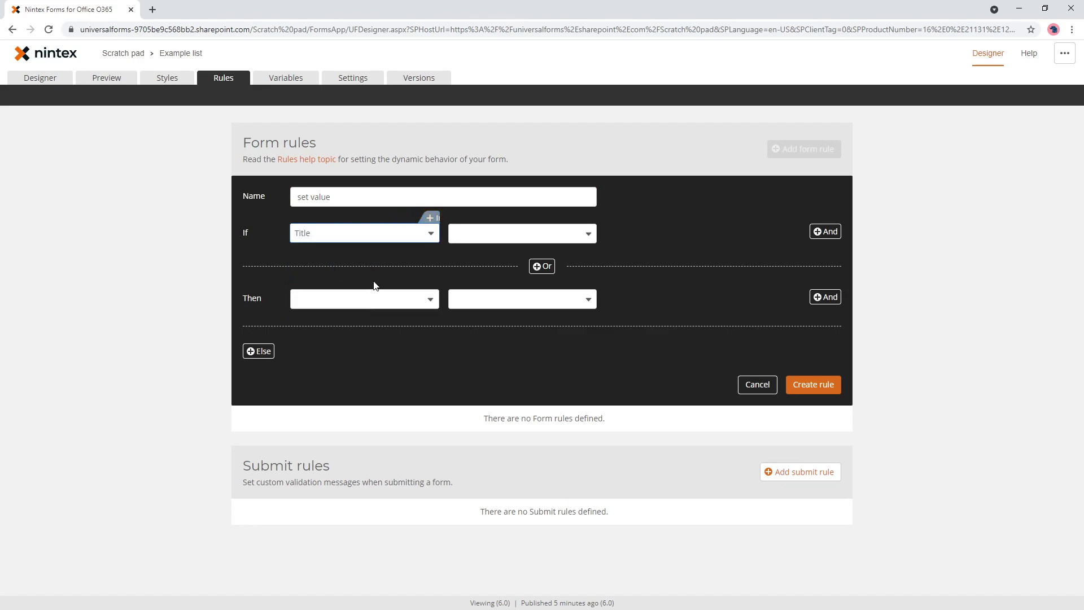
pyautogui.click(757, 384)
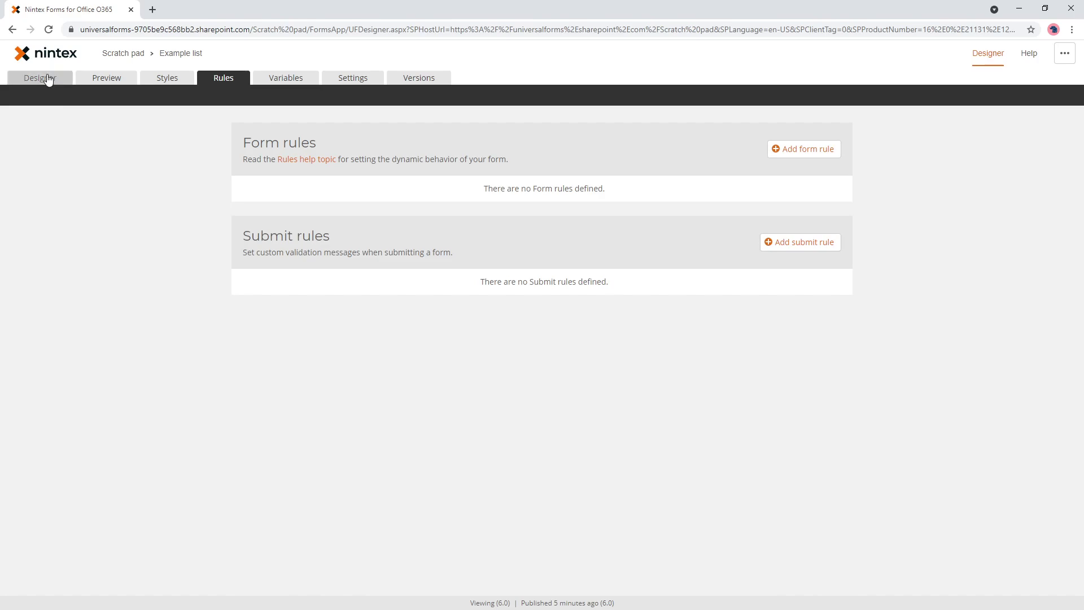
pyautogui.click(43, 79)
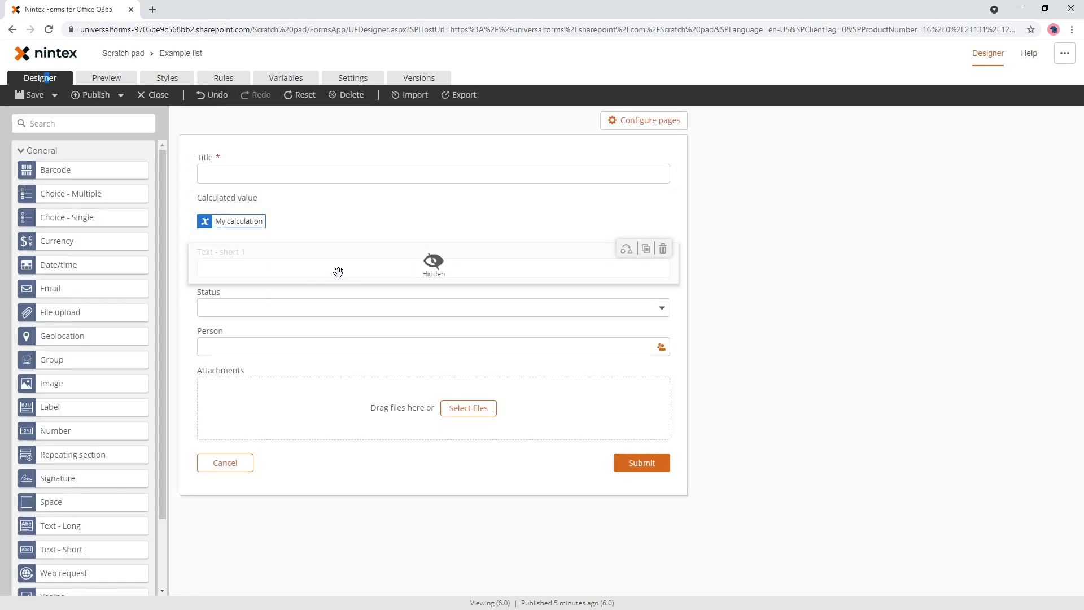
# - Create a new form rule with the condition Text short 1 Is empty
pyautogui.click(285, 78)
pyautogui.click(224, 78)
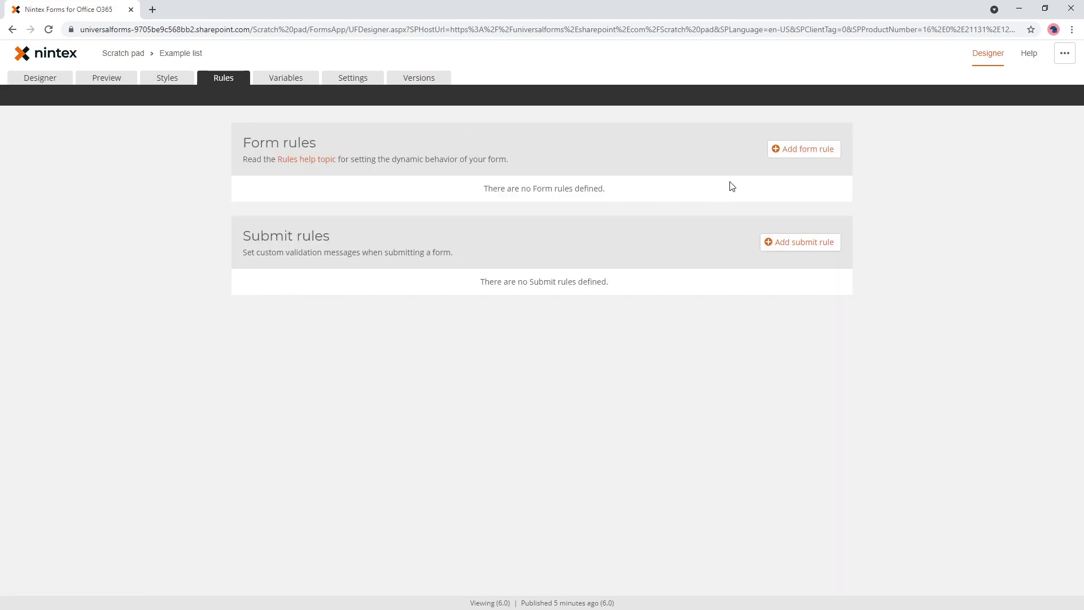
pyautogui.click(791, 149)
pyautogui.click(365, 233)
pyautogui.click(344, 293)
pyautogui.click(519, 233)
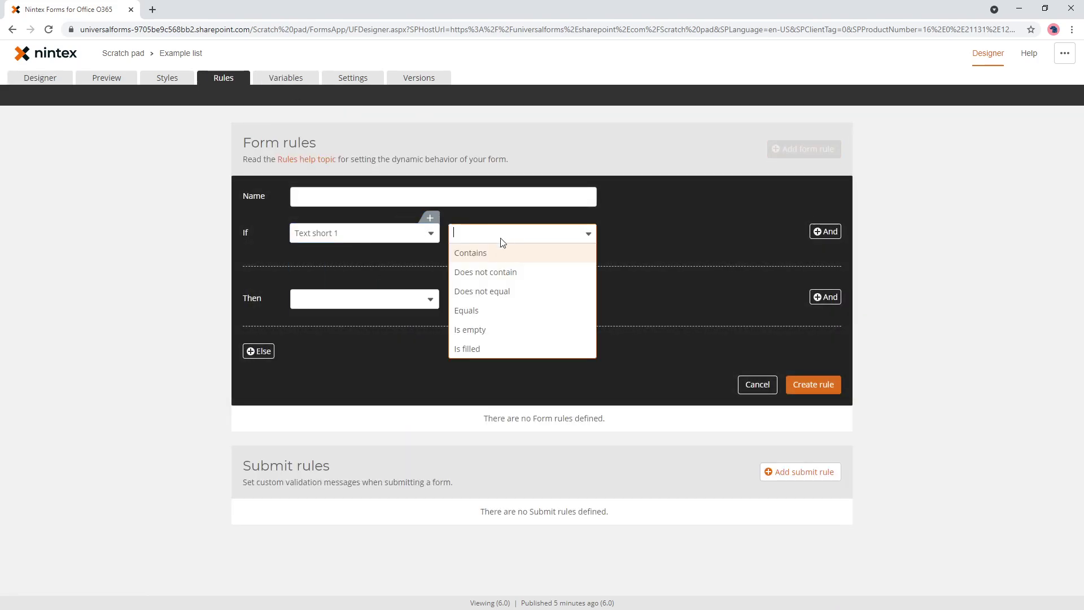
pyautogui.click(483, 330)
# - Set Text short 1's Value to the My calculation variable and name the rule 'Set control value'
pyautogui.click(383, 299)
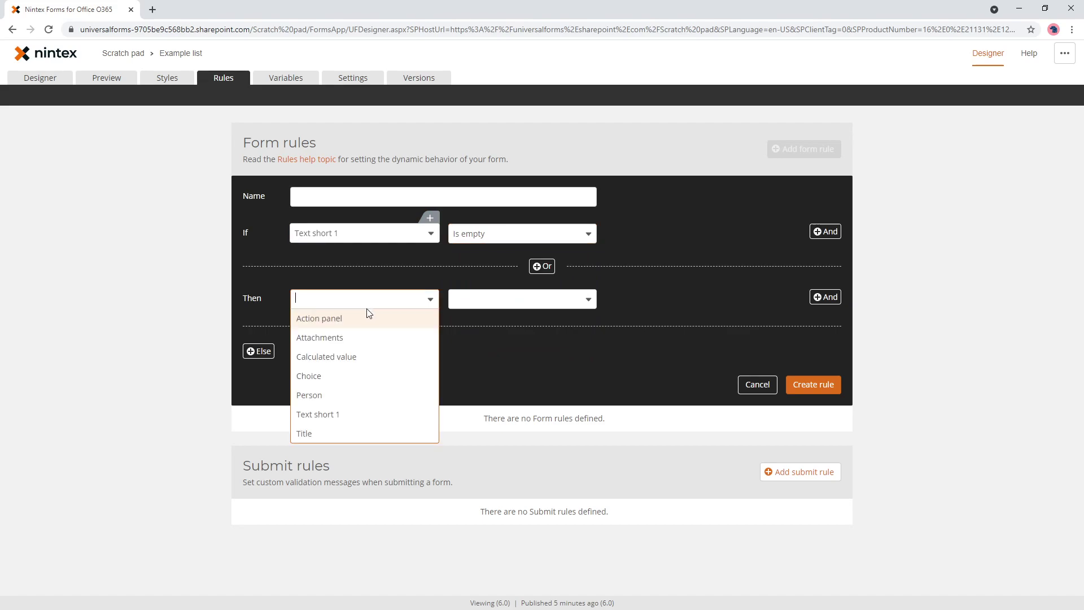
pyautogui.click(330, 414)
pyautogui.click(522, 298)
pyautogui.scroll(-2, 508, 395)
pyautogui.click(468, 414)
pyautogui.click(745, 282)
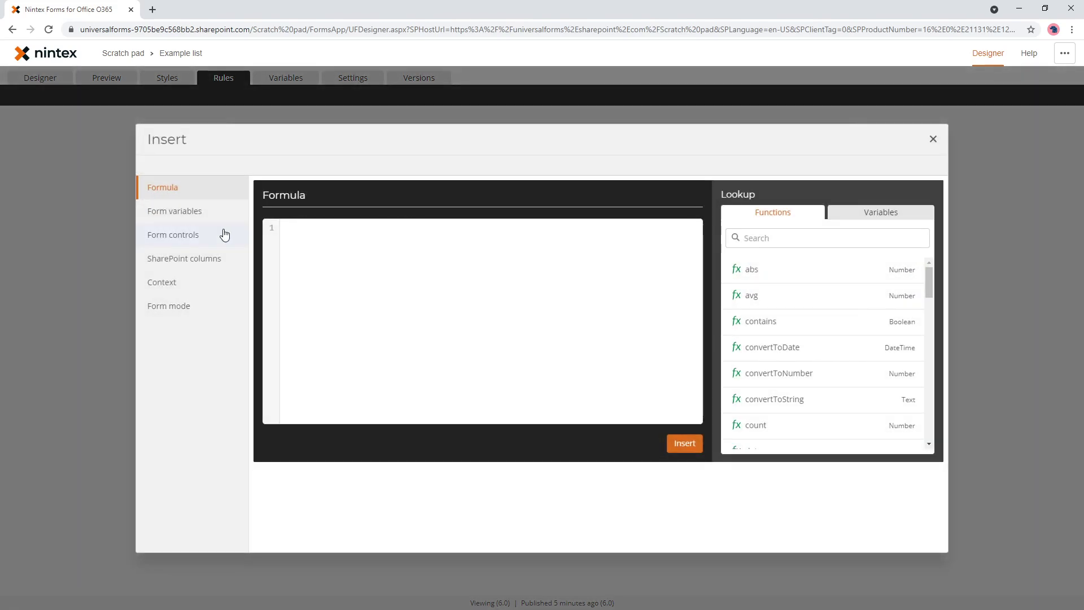
pyautogui.click(199, 211)
pyautogui.click(404, 218)
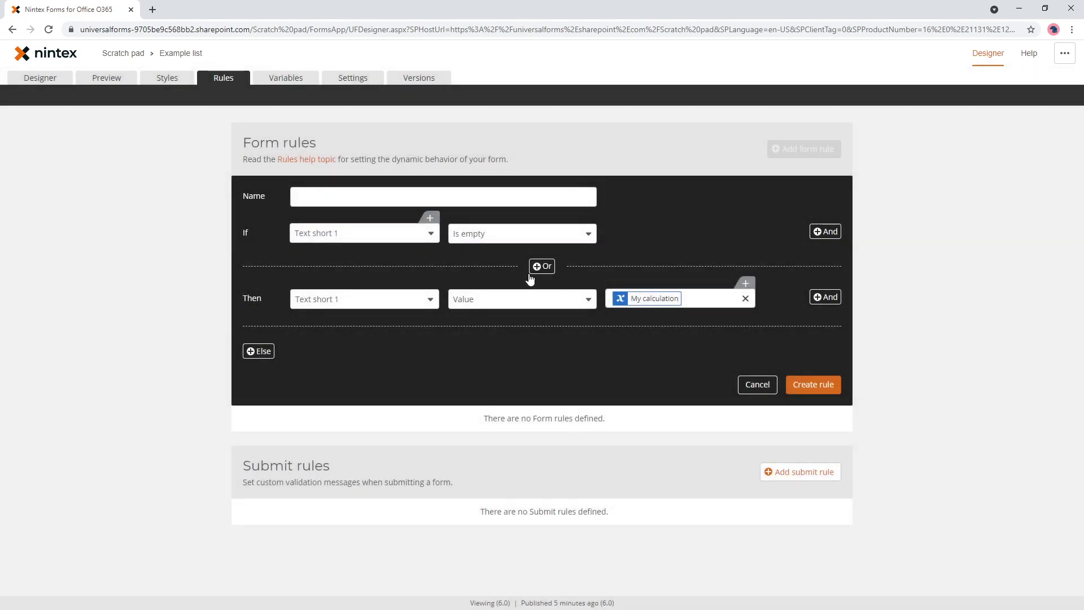
pyautogui.click(455, 200)
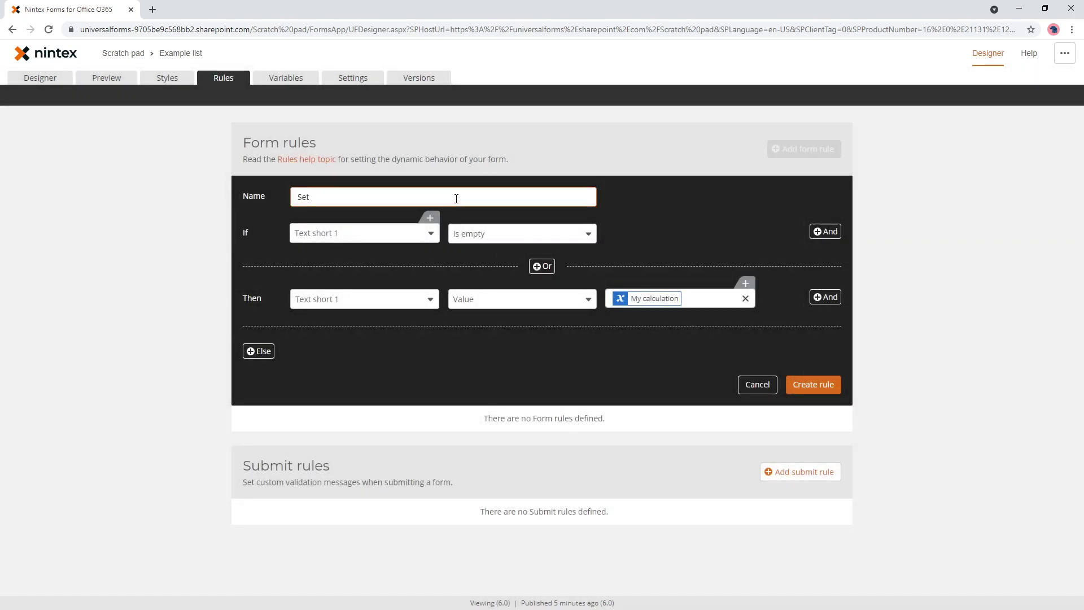
pyautogui.write('Set control value')
# - Save the rule, connect Text - short 1 to the Title column, and publish the form
pyautogui.click(812, 385)
pyautogui.click(53, 82)
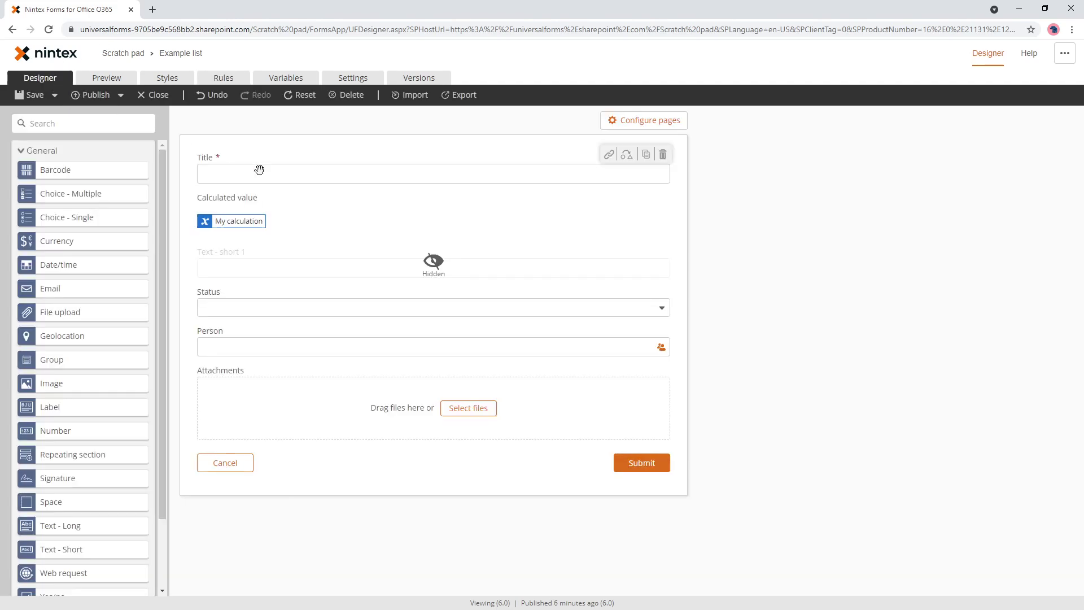
pyautogui.click(330, 276)
pyautogui.click(926, 271)
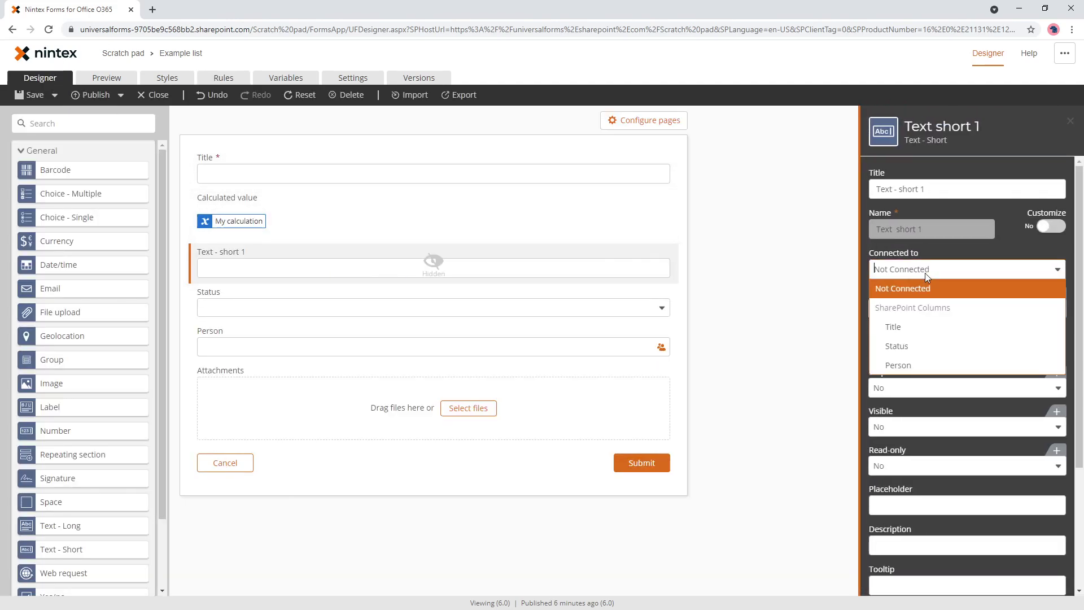
pyautogui.click(927, 327)
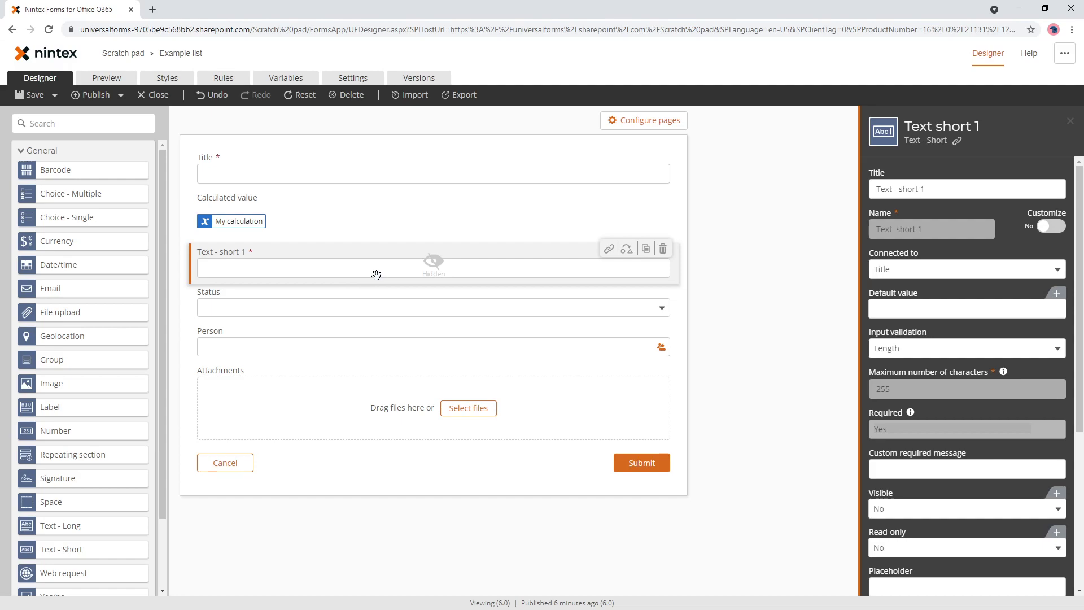
pyautogui.click(100, 95)
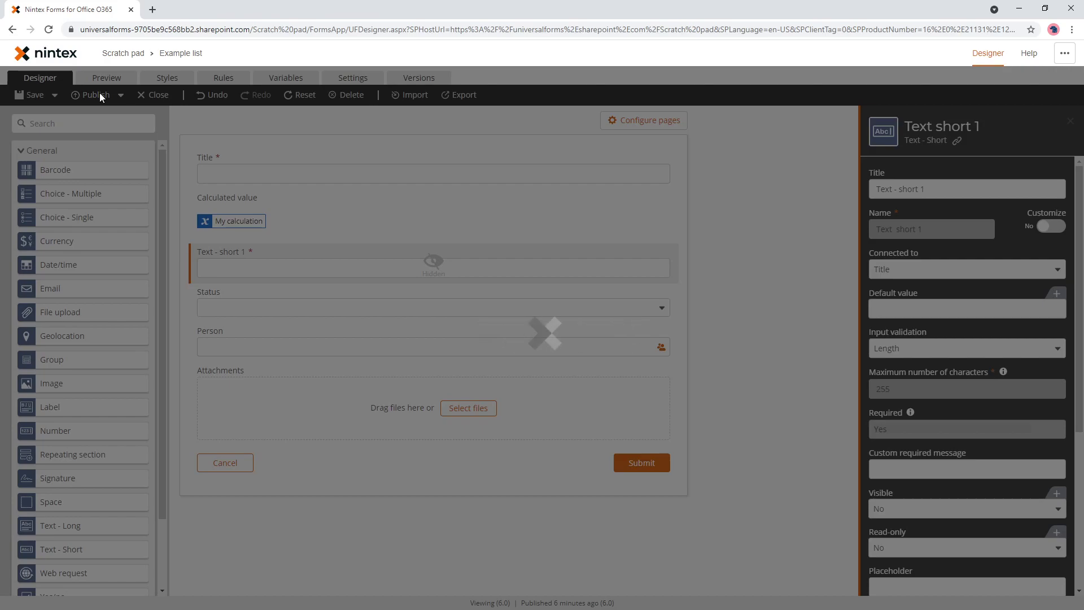
pyautogui.click(179, 56)
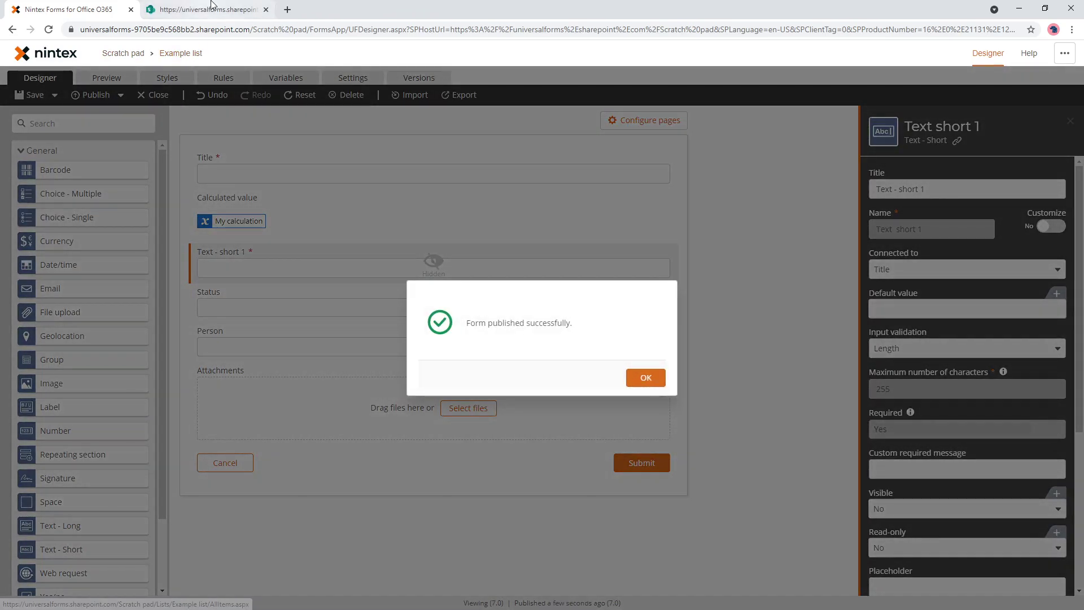
# - On the new item form, check that the Title holds the calculated date sentence, then submit it
pyautogui.click(184, 9)
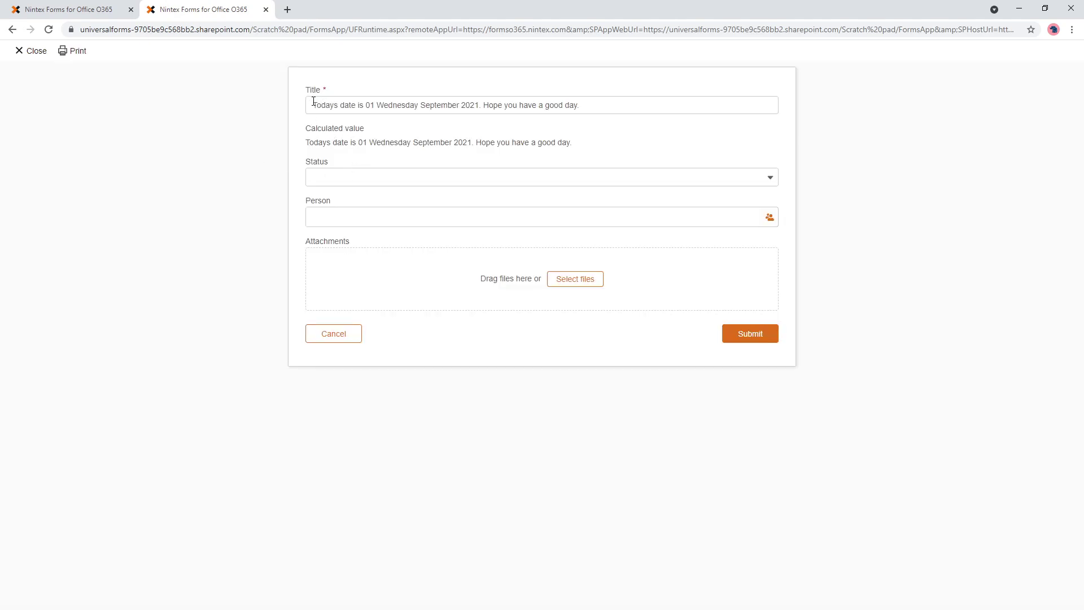
pyautogui.moveTo(314, 102); pyautogui.dragTo(587, 98)
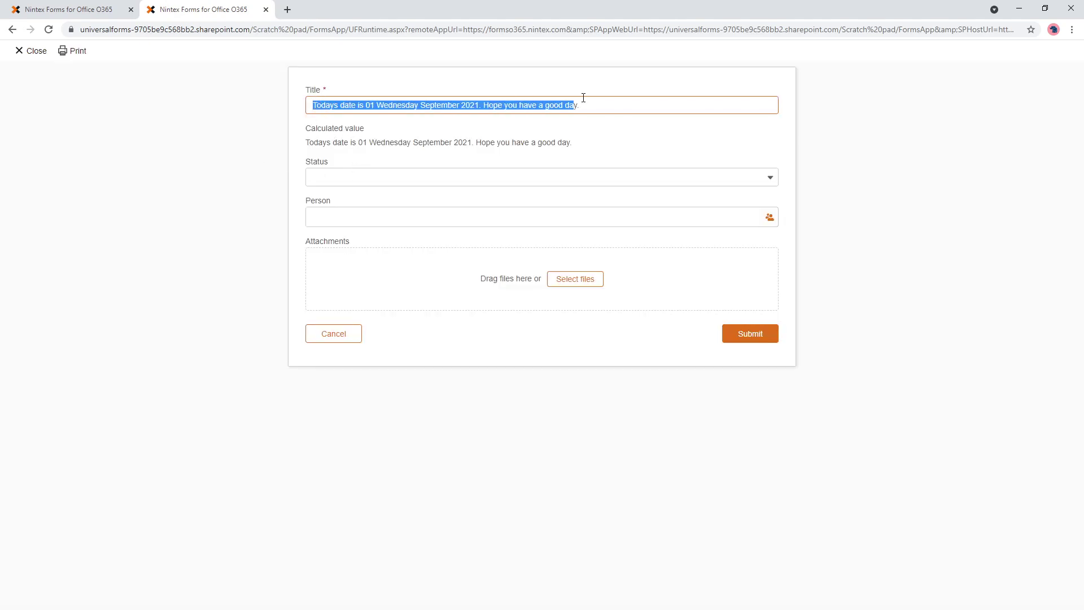
pyautogui.moveTo(304, 125); pyautogui.dragTo(624, 144)
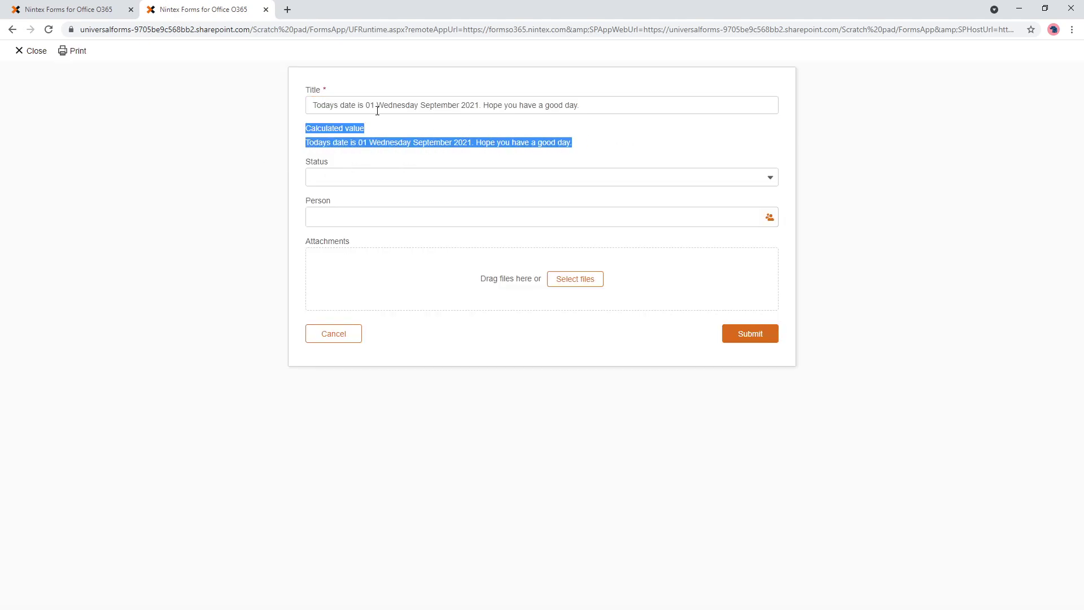
pyautogui.click(344, 105)
pyautogui.moveTo(305, 141); pyautogui.dragTo(486, 170)
pyautogui.click(748, 336)
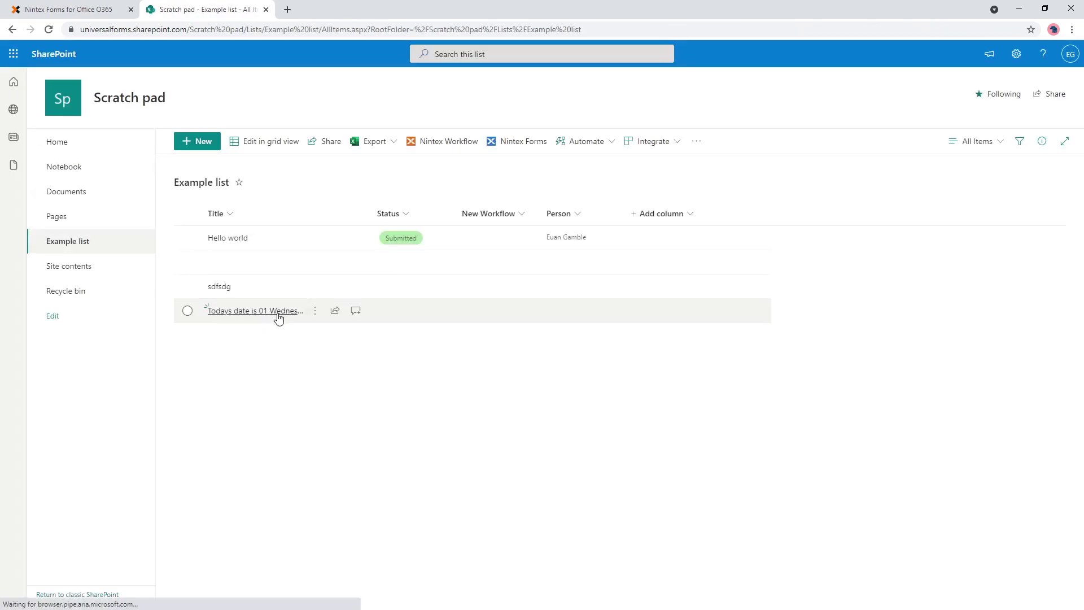
# - Delete the visible Title control from the form and republish it
pyautogui.click(87, 8)
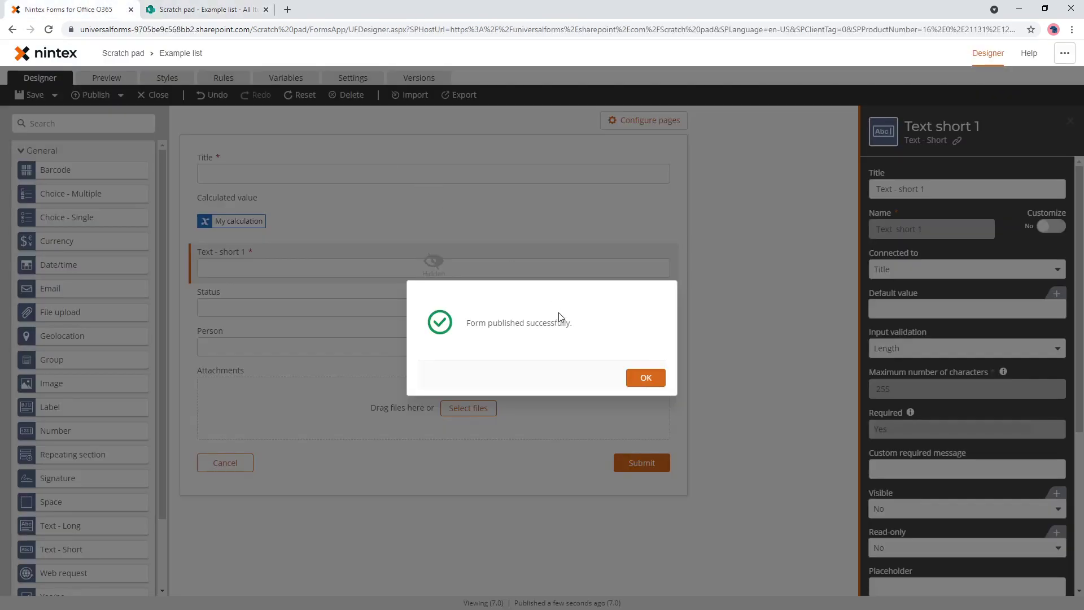
pyautogui.click(648, 376)
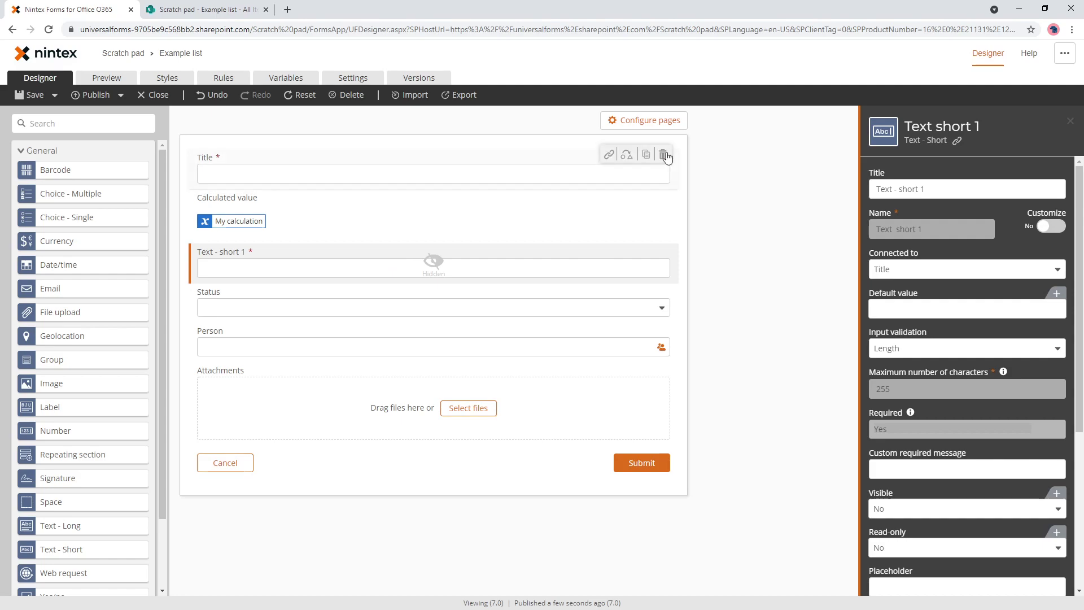
pyautogui.click(479, 181)
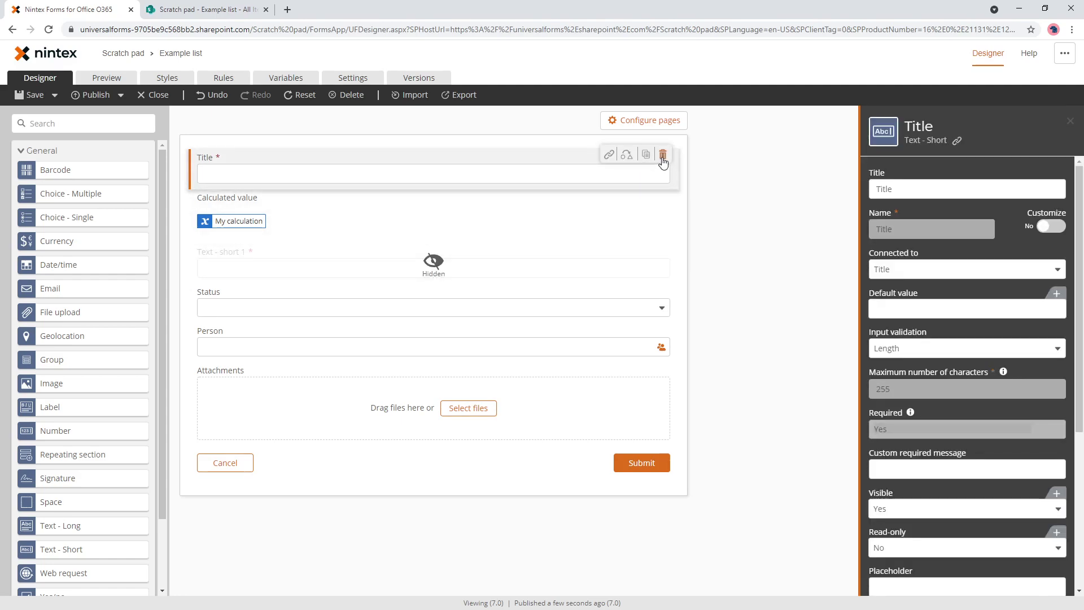
pyautogui.click(663, 155)
pyautogui.click(94, 94)
# - Submit another new item, confirming the calculated date sentence is still shown
pyautogui.click(205, 9)
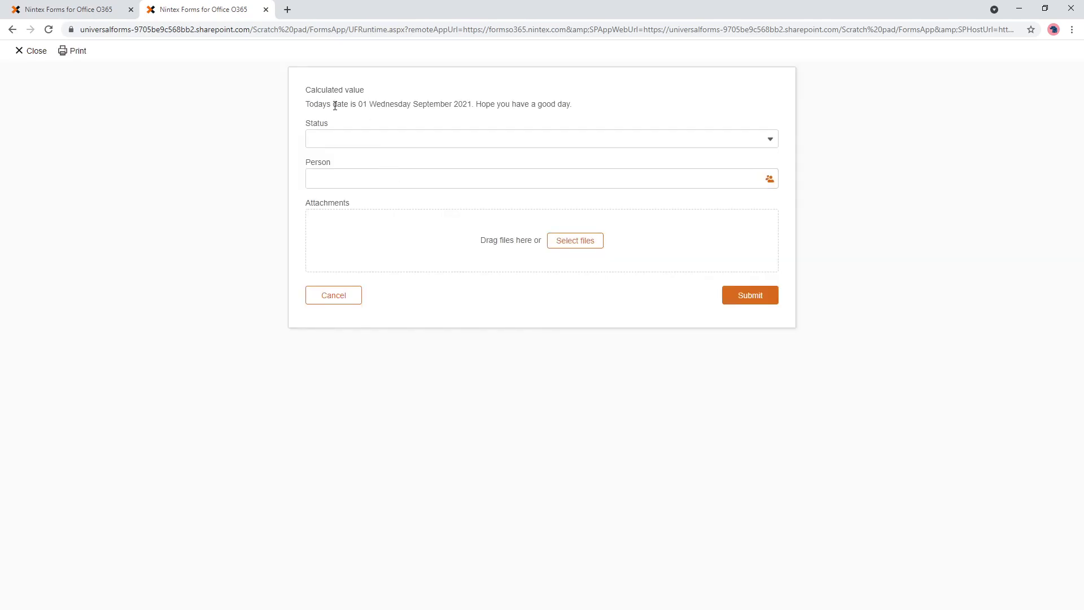
pyautogui.moveTo(304, 107); pyautogui.dragTo(584, 136)
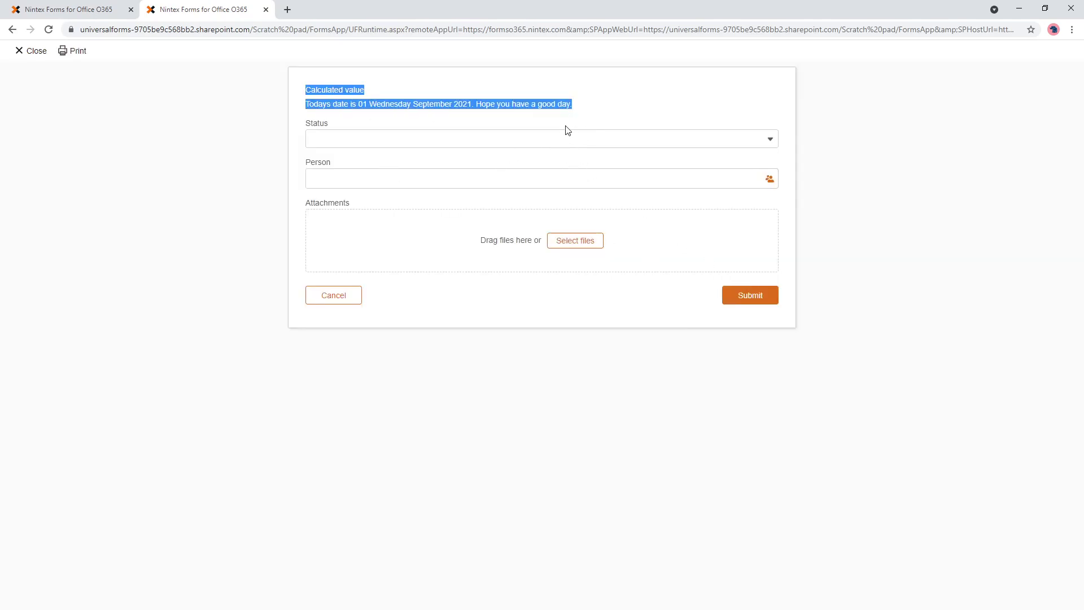
pyautogui.click(756, 298)
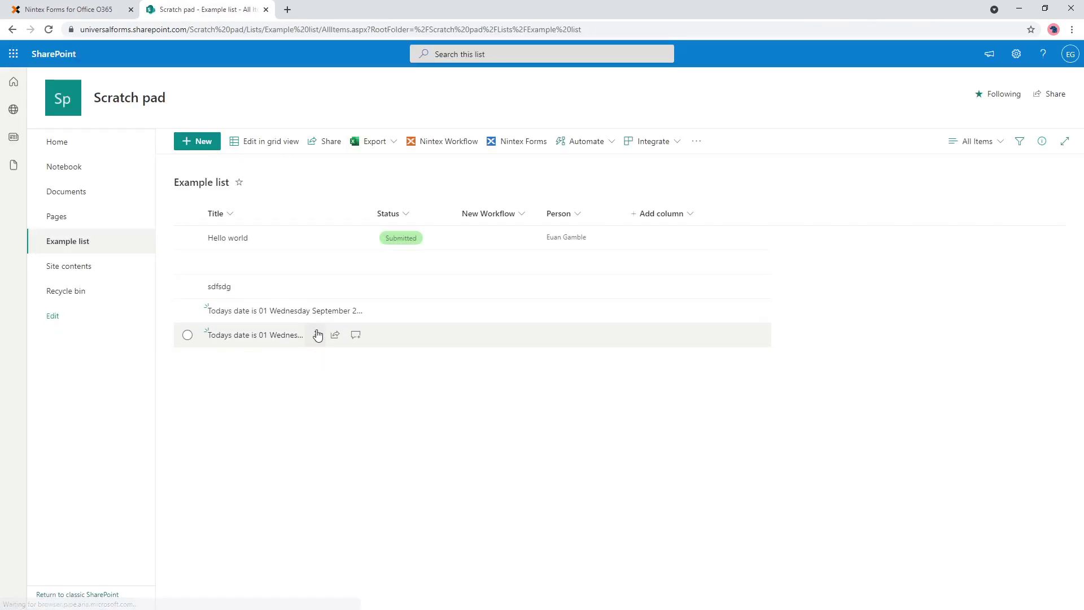
# - Dismiss the publish confirmation and start a new Example list item showing the date sentence
pyautogui.click(100, 6)
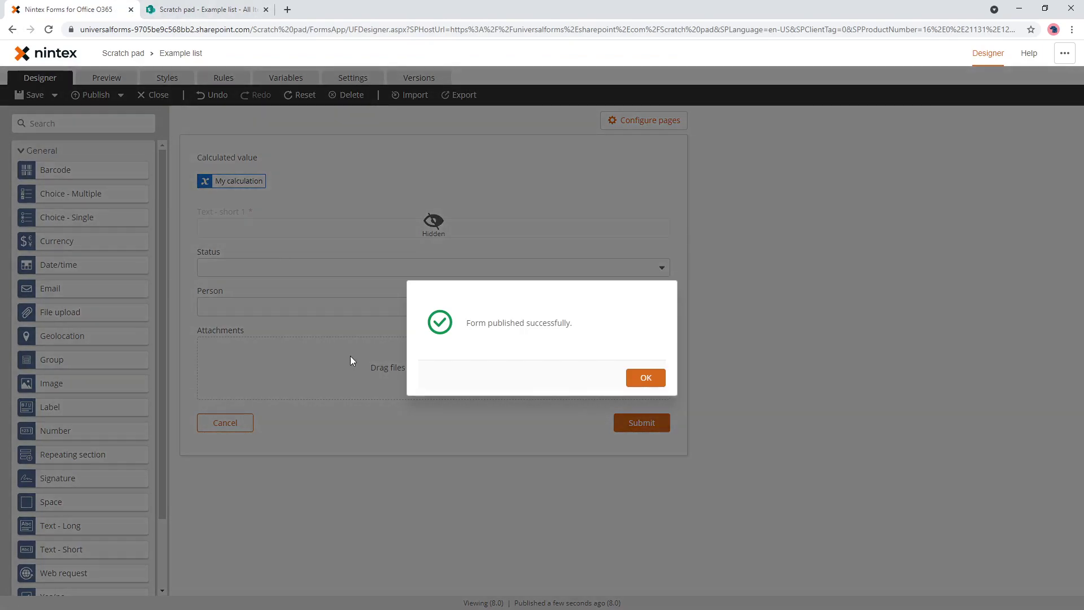
pyautogui.click(655, 381)
pyautogui.click(201, 9)
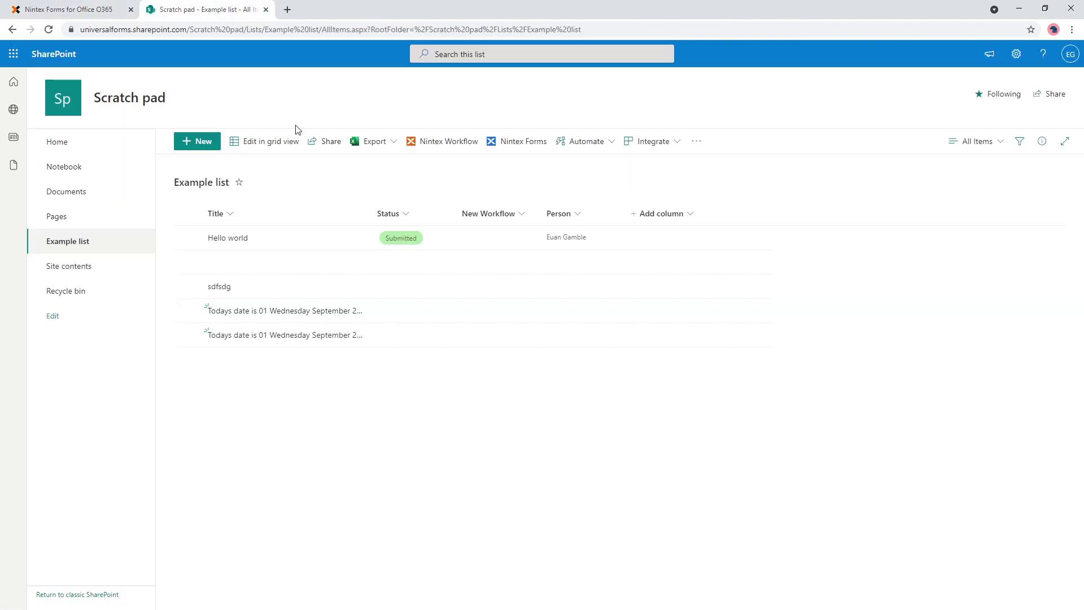
pyautogui.click(202, 147)
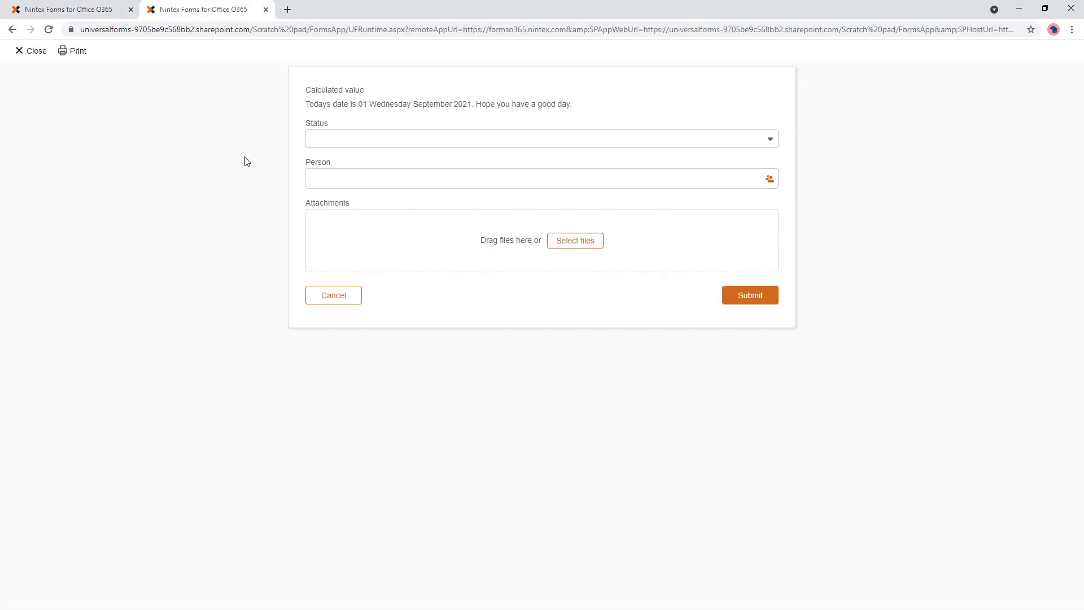
pyautogui.moveTo(310, 104); pyautogui.dragTo(629, 103)
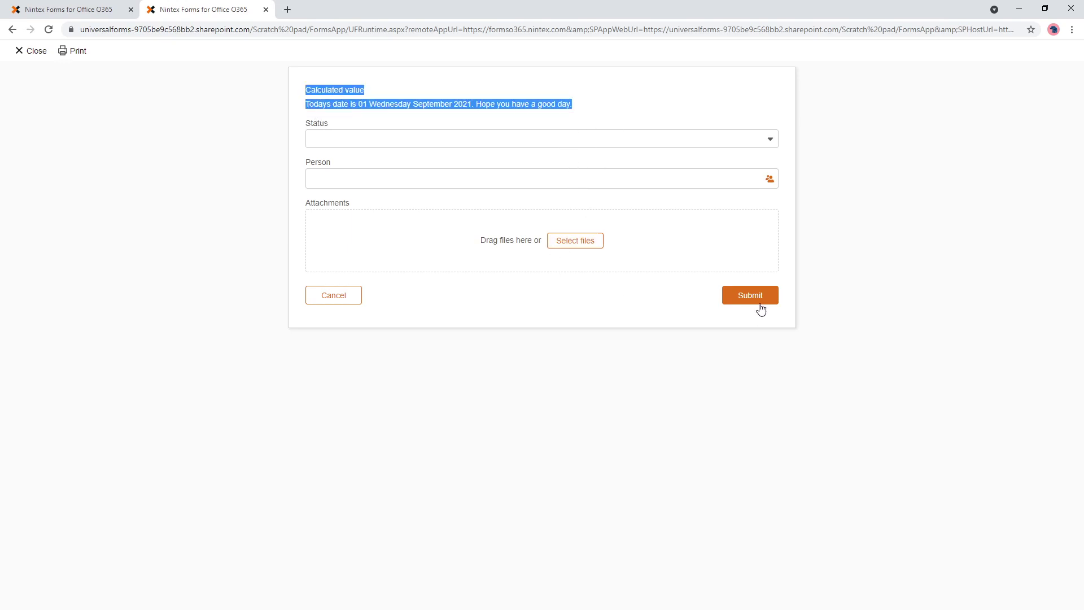
# - Set Status to Submitted, search for and pick a person, then submit the item
pyautogui.click(481, 137)
pyautogui.click(446, 176)
pyautogui.click(442, 180)
pyautogui.write('euanm')
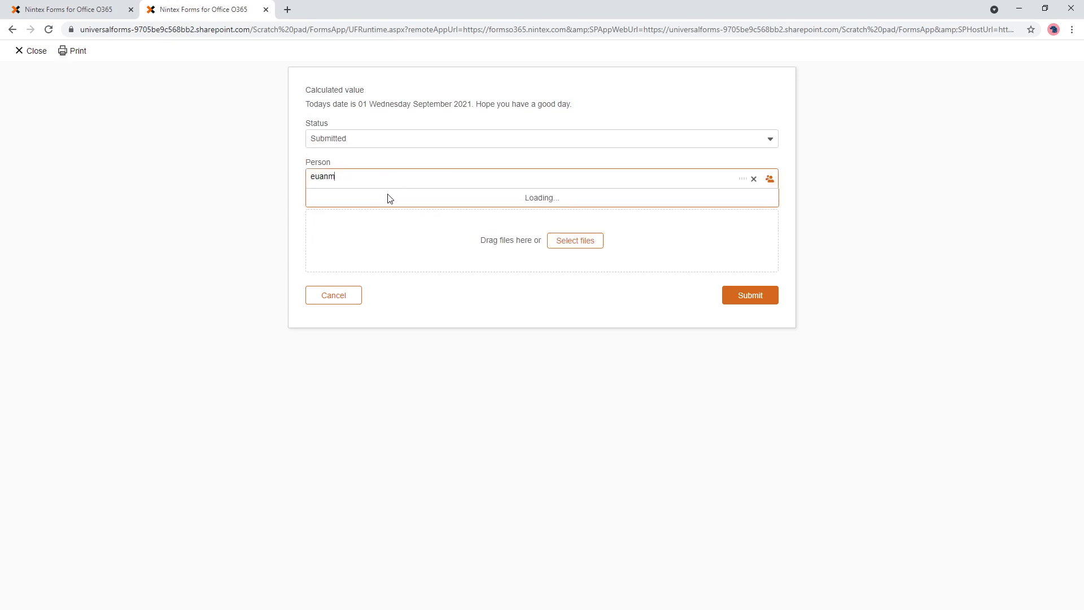
pyautogui.press('BackSpace')
pyautogui.click(419, 201)
pyautogui.click(750, 304)
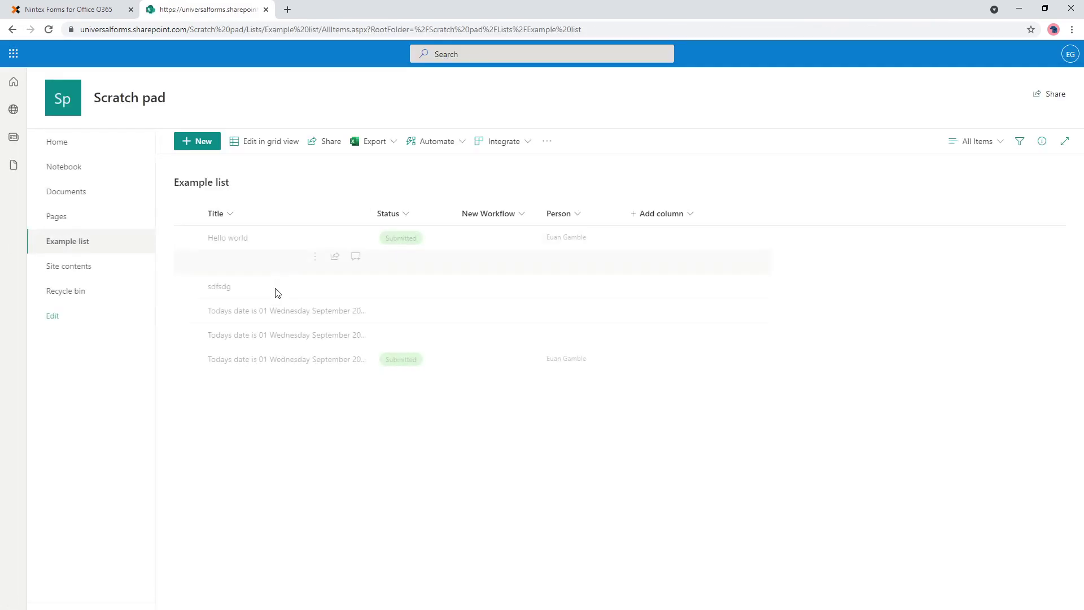